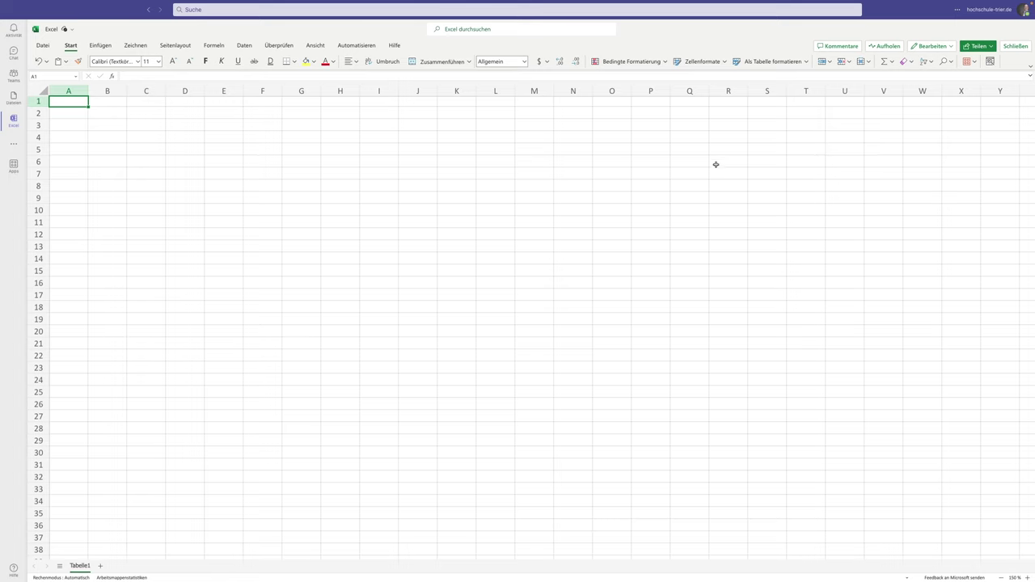
pyautogui.hscroll(1, 716, 165)
pyautogui.hscroll(2, 715, 165)
pyautogui.hscroll(2, 728, 163)
pyautogui.hscroll(3, 744, 162)
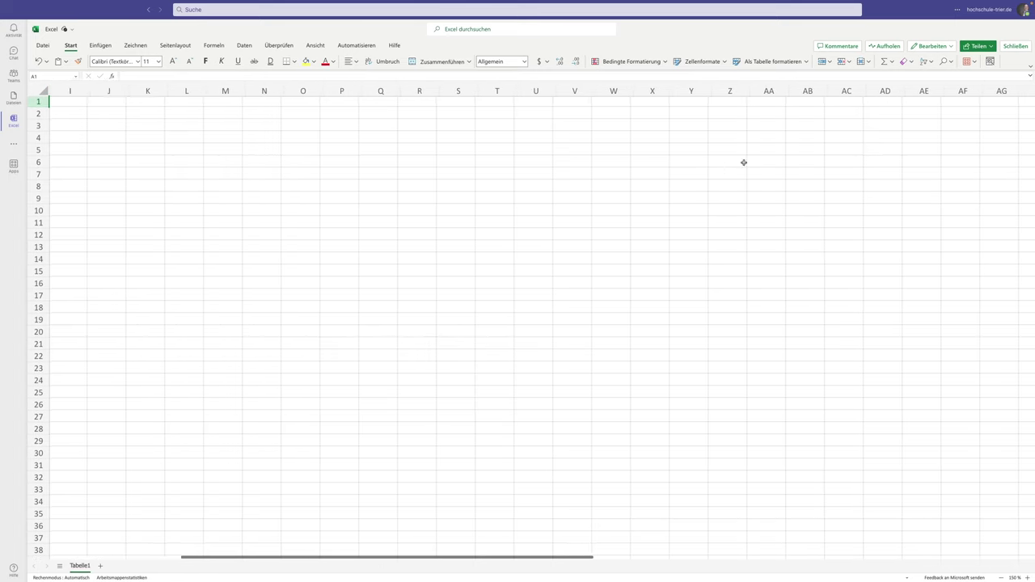
pyautogui.hscroll(1, 744, 154)
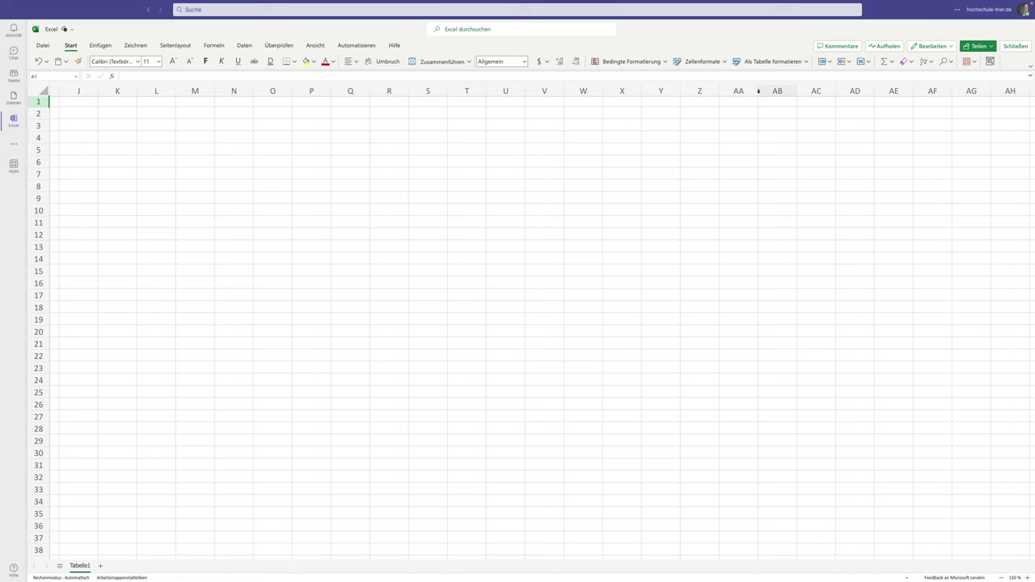
pyautogui.hscroll(-1, 399, 129)
pyautogui.hscroll(-8, 404, 129)
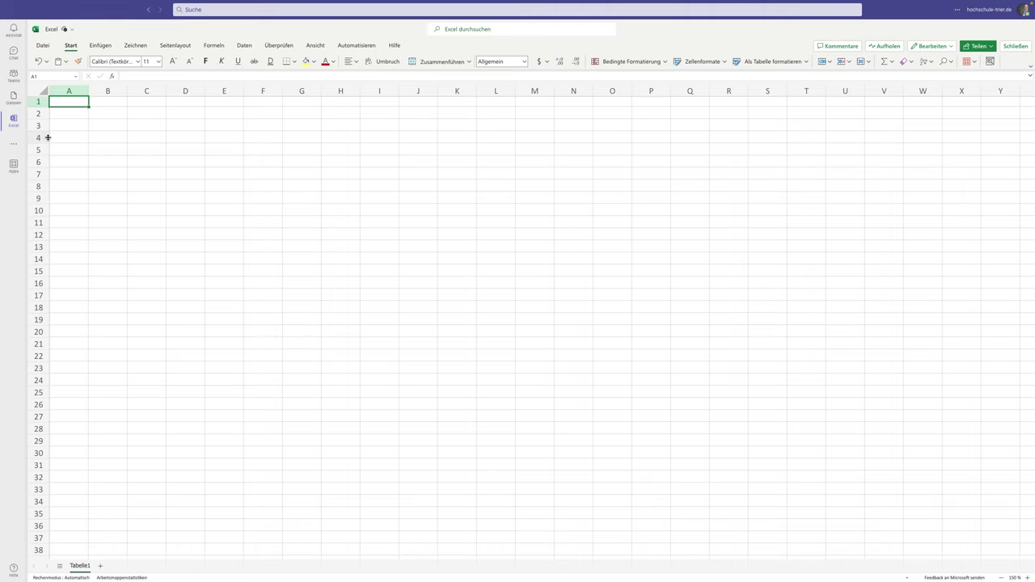
pyautogui.scroll(-1, 108, 114)
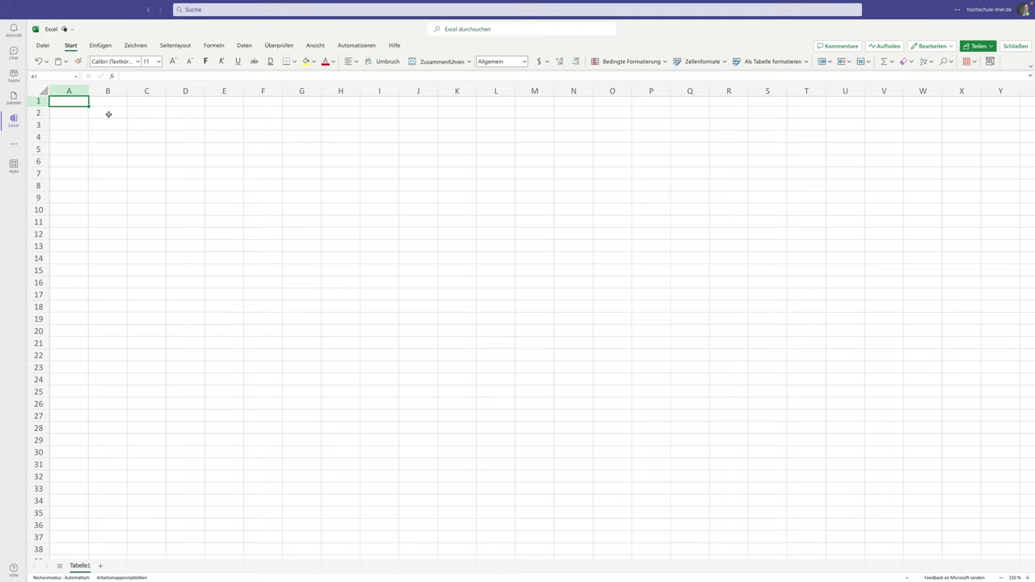
pyautogui.click(108, 114)
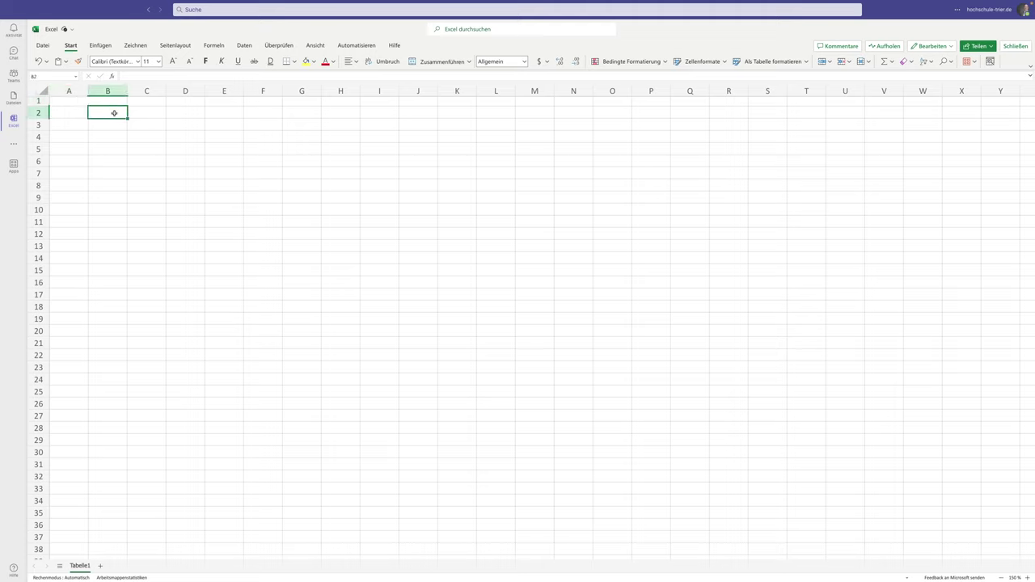
pyautogui.press('Return')
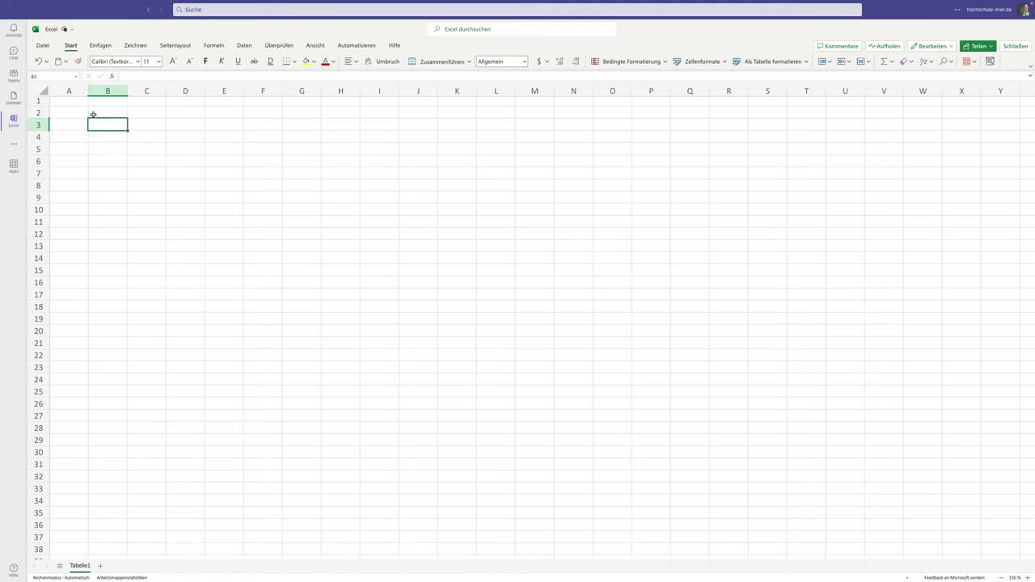
pyautogui.click(59, 76)
pyautogui.click(70, 100)
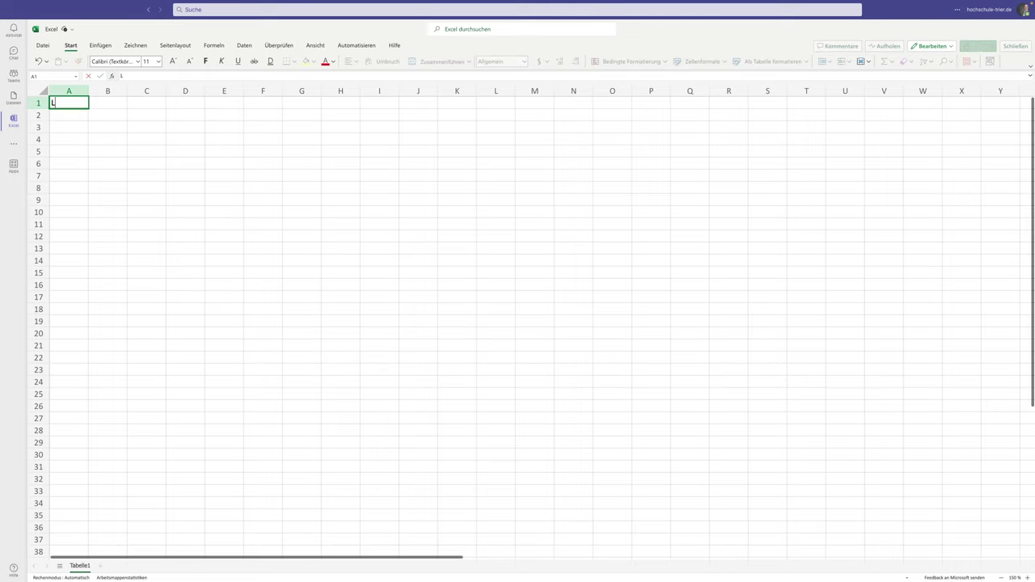
# Type 'Lorem' into A1 and 'Ipsum' into A2, fixing the typo, then recheck A1
pyautogui.write('Lorem')
pyautogui.press('Return')
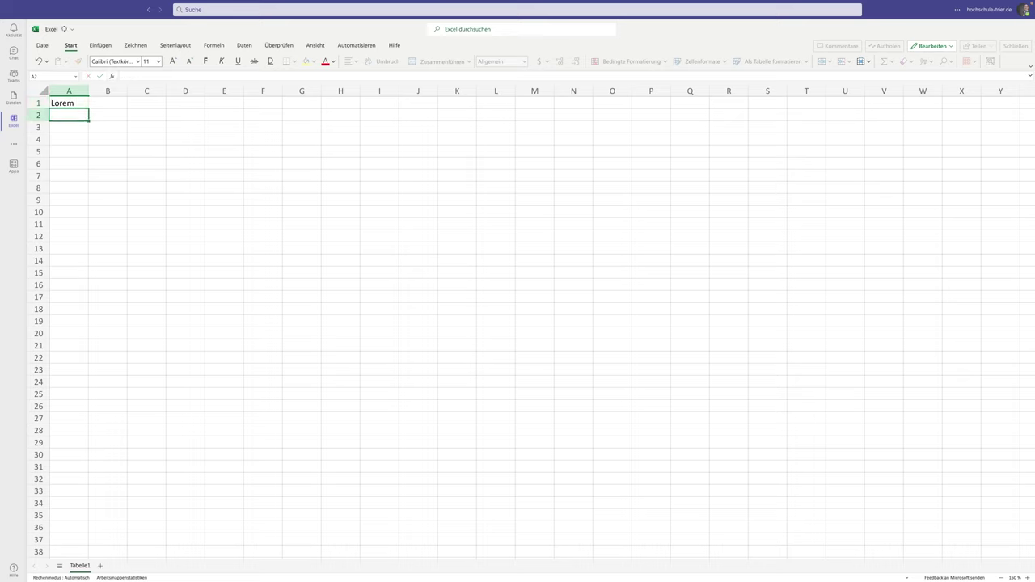
pyautogui.write('Opsu')
pyautogui.press('BackSpace')
pyautogui.press('BackSpace')
pyautogui.press('BackSpace')
pyautogui.press('BackSpace')
pyautogui.write('Ipsum')
pyautogui.press('Return')
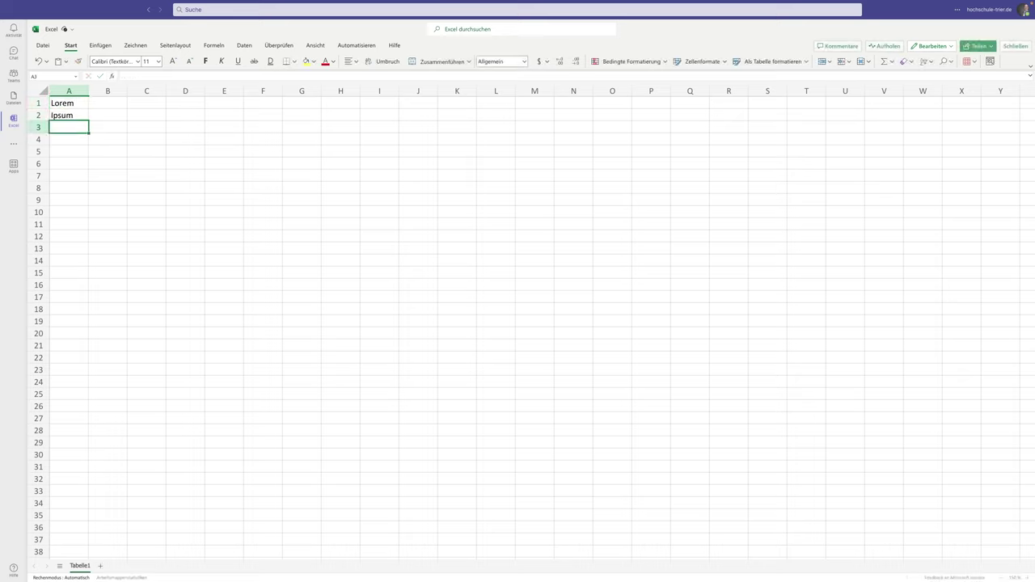
pyautogui.click(75, 104)
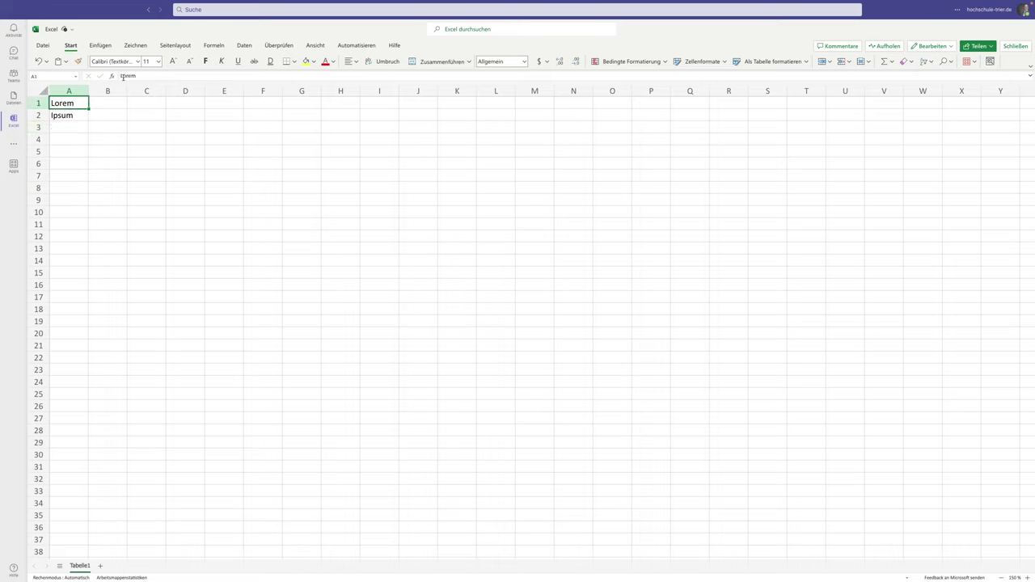
pyautogui.moveTo(121, 75); pyautogui.dragTo(138, 75)
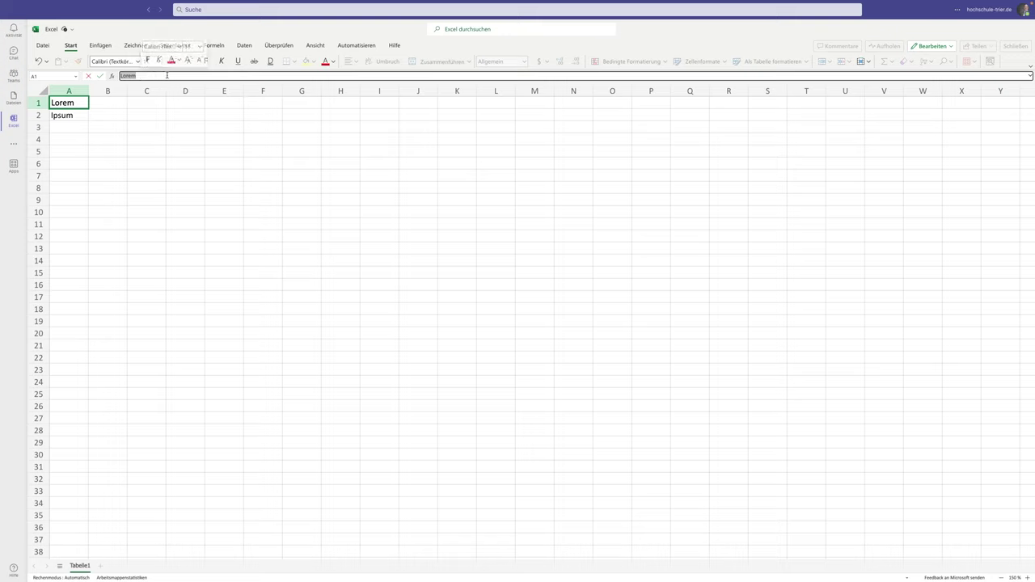
pyautogui.click(77, 115)
# Enter the numbers 1, 2 and 3 into A4, A5 and A6
pyautogui.click(70, 138)
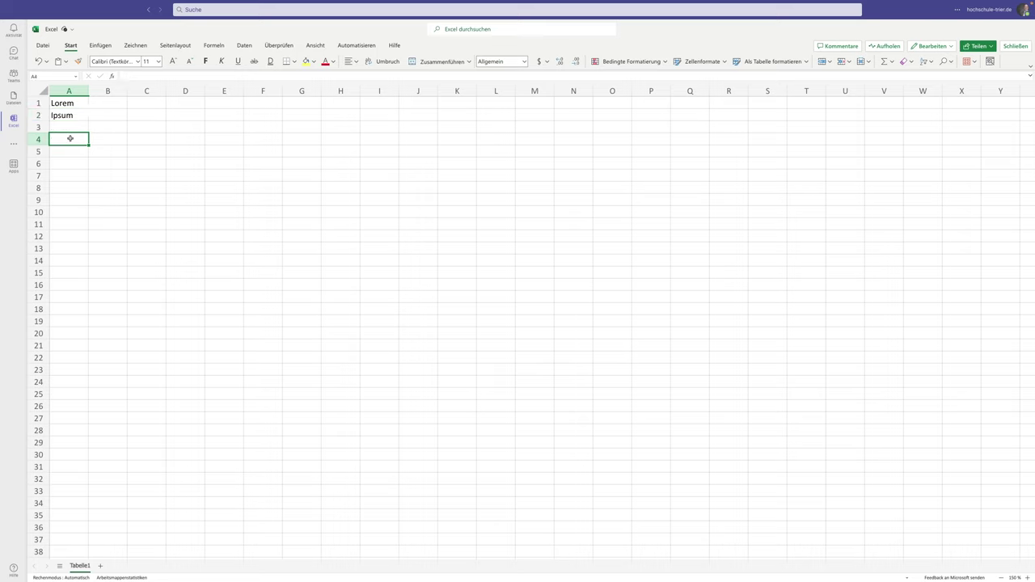
pyautogui.write('1')
pyautogui.press('Return')
pyautogui.write('2')
pyautogui.press('Return')
pyautogui.write('3')
pyautogui.press('Return')
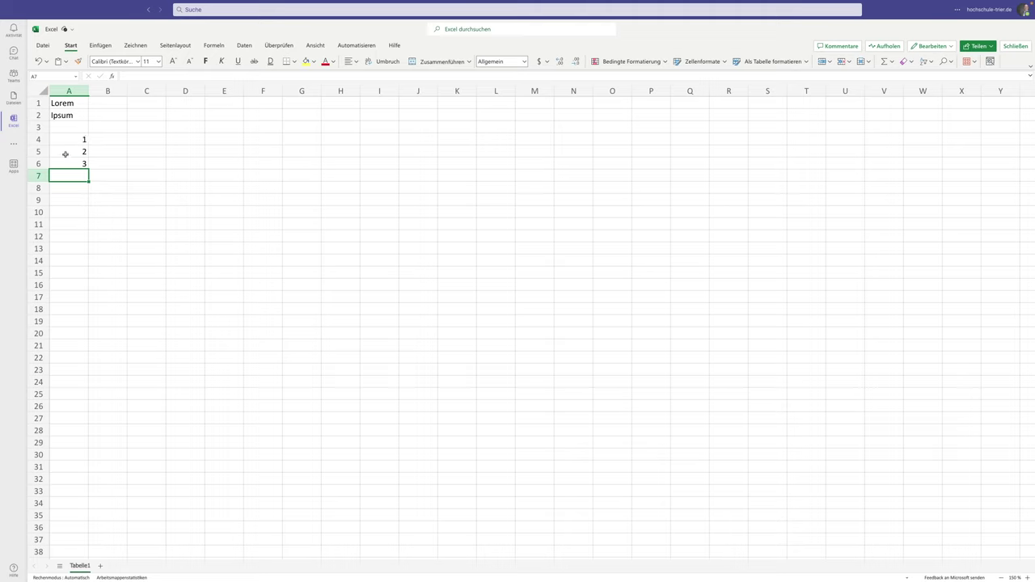
# Select A4:A6, compare with the words in A1:A2, then reselect the numbers 1 to 3
pyautogui.moveTo(72, 141); pyautogui.dragTo(73, 162)
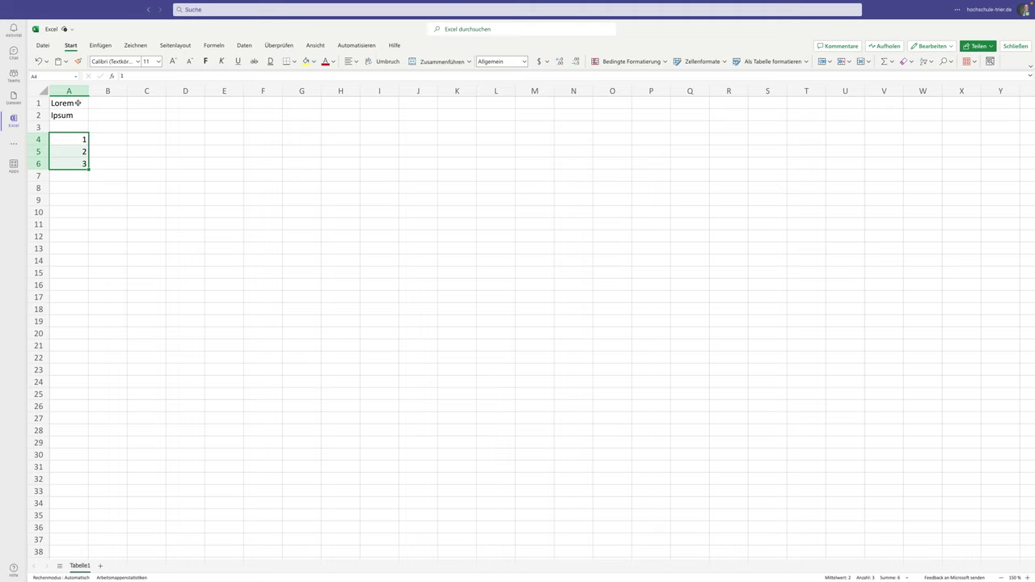
pyautogui.moveTo(78, 103); pyautogui.dragTo(77, 162)
pyautogui.click(98, 137)
pyautogui.moveTo(73, 139); pyautogui.dragTo(74, 160)
# Turn on Minimum and Maximum in the status bar's Statusleiste anpassen menu
pyautogui.click(906, 578)
pyautogui.click(925, 551)
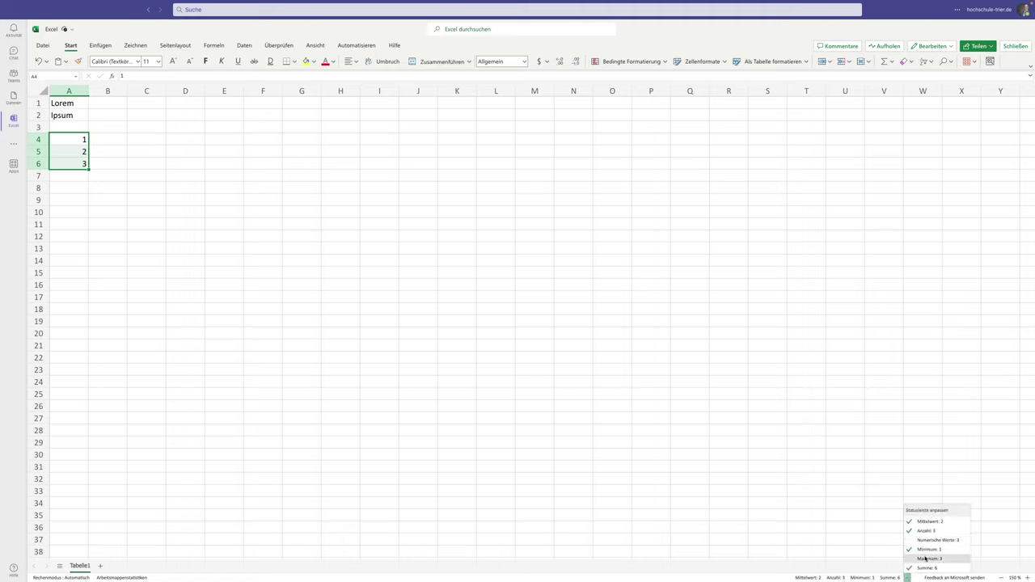
pyautogui.click(927, 559)
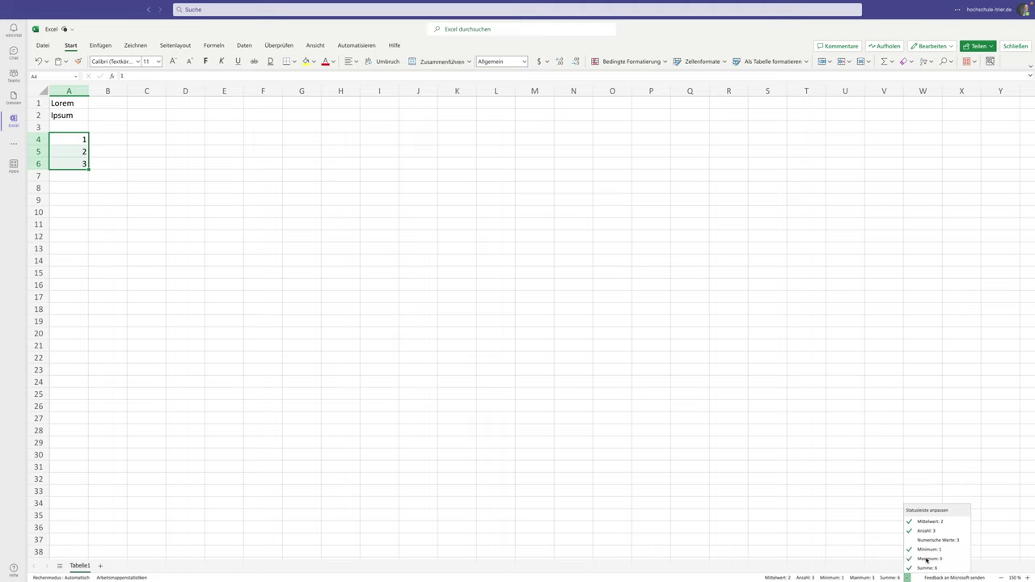
pyautogui.click(908, 579)
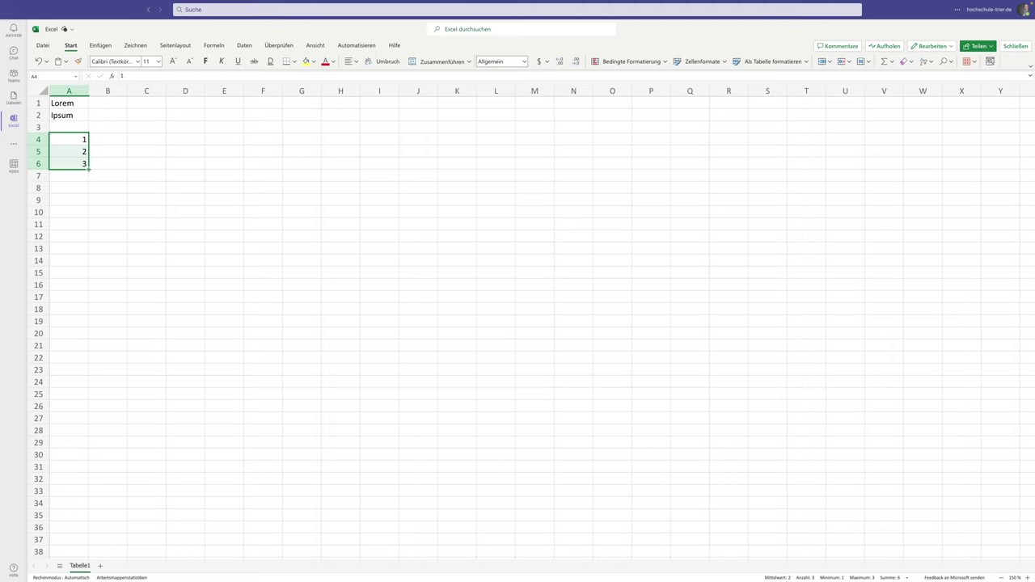
# Extend column A's series to 8 in A11 and enter 2, 4, 6 in B4:B6
pyautogui.moveTo(88, 169); pyautogui.dragTo(84, 226)
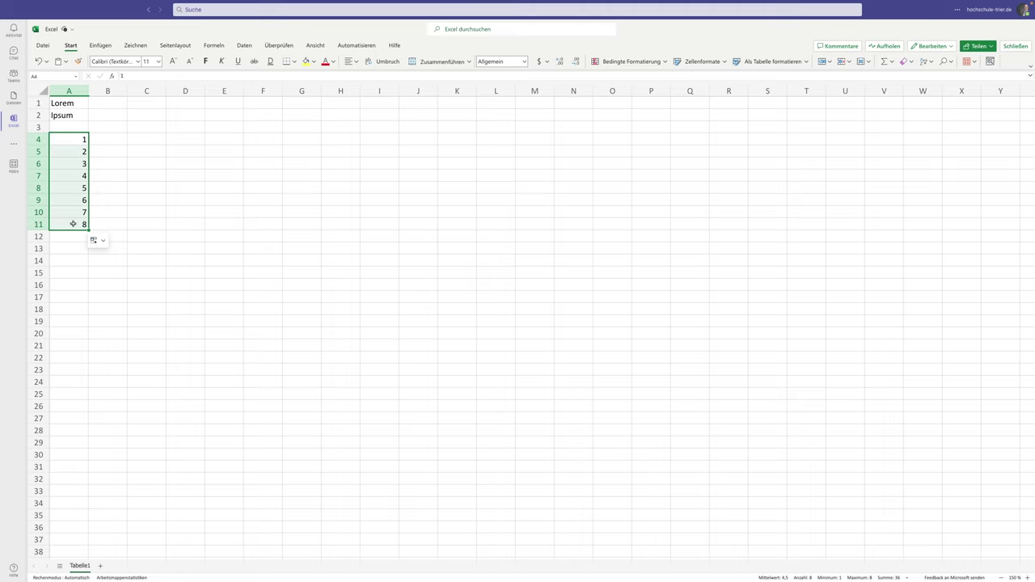
pyautogui.click(114, 138)
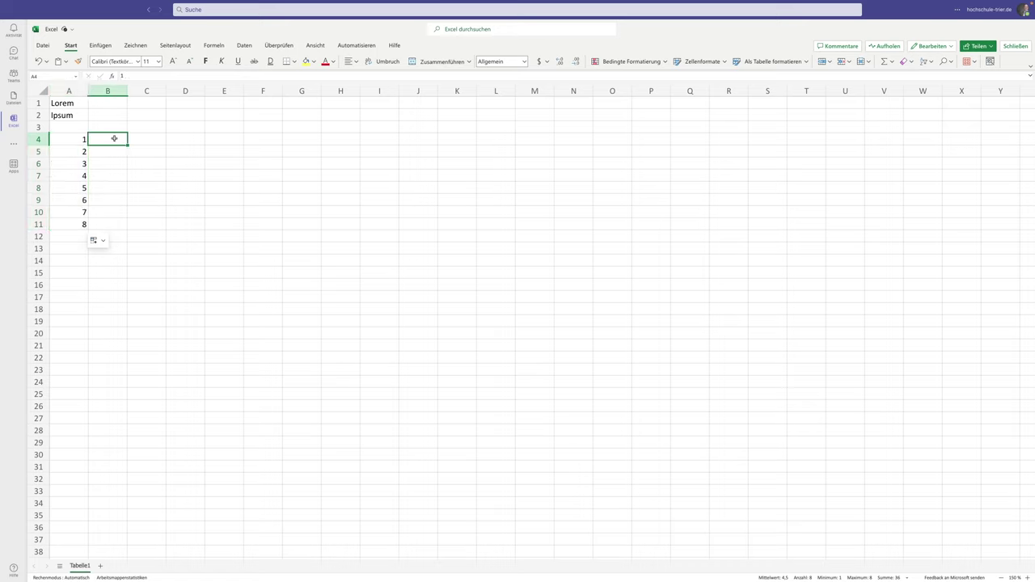
pyautogui.write('2')
pyautogui.press('Return')
pyautogui.write('4')
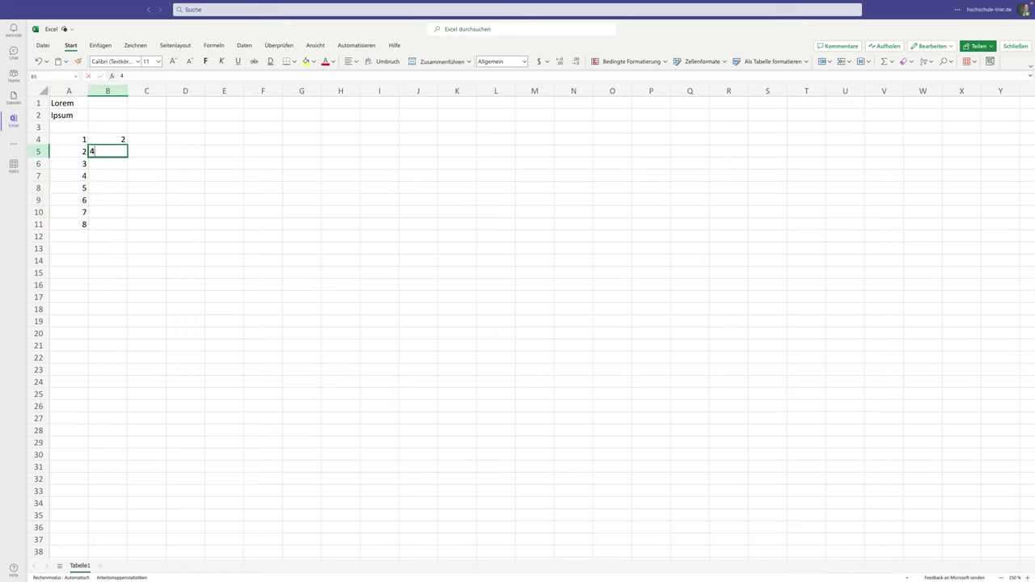
pyautogui.press('Return')
pyautogui.write('5')
pyautogui.press('BackSpace')
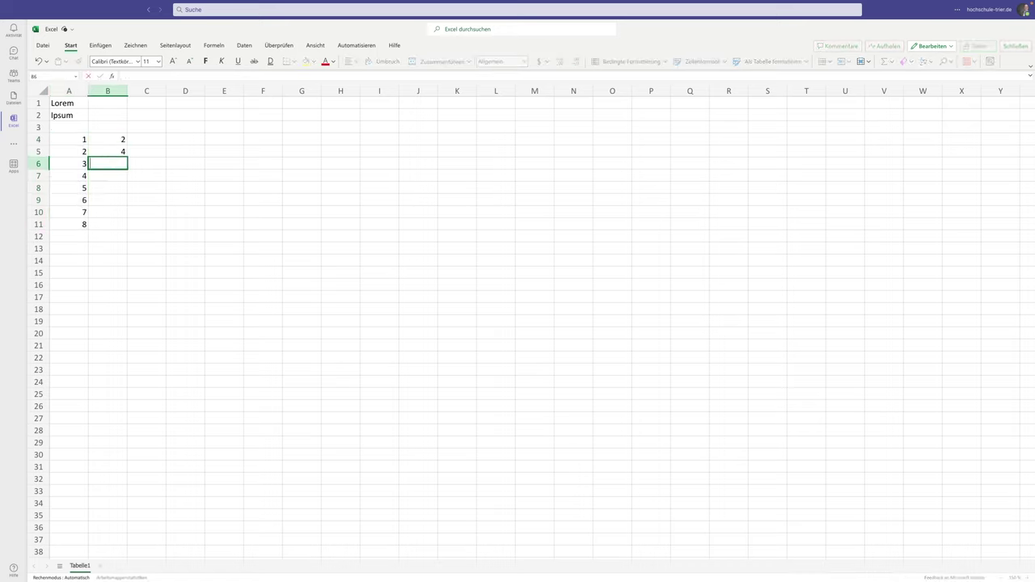
pyautogui.write('6')
pyautogui.press('Return')
# Fill column B's even series down to 16 in B11 and review the Auto-Ausfülloptionen
pyautogui.moveTo(120, 139); pyautogui.dragTo(127, 230)
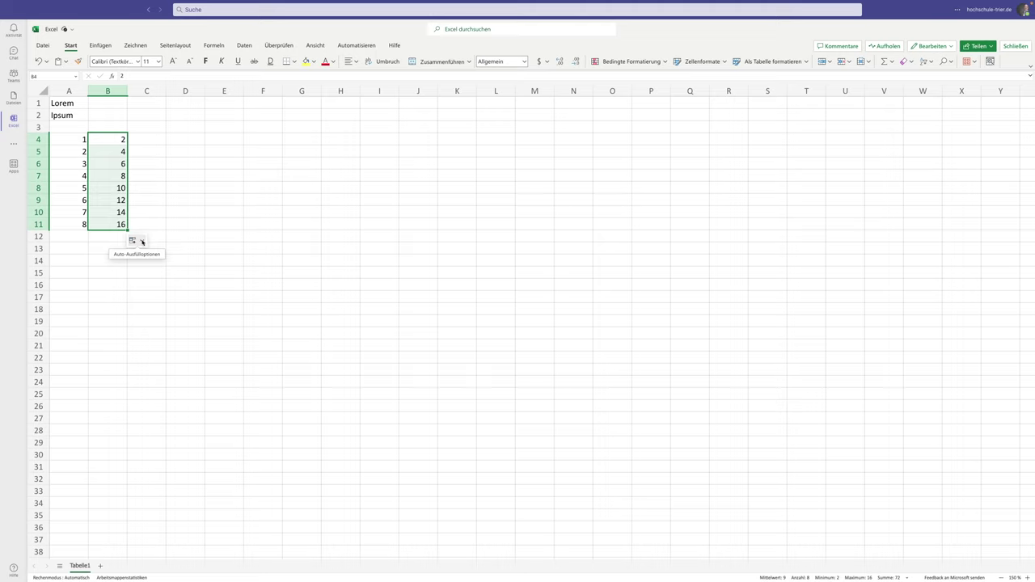
pyautogui.click(143, 241)
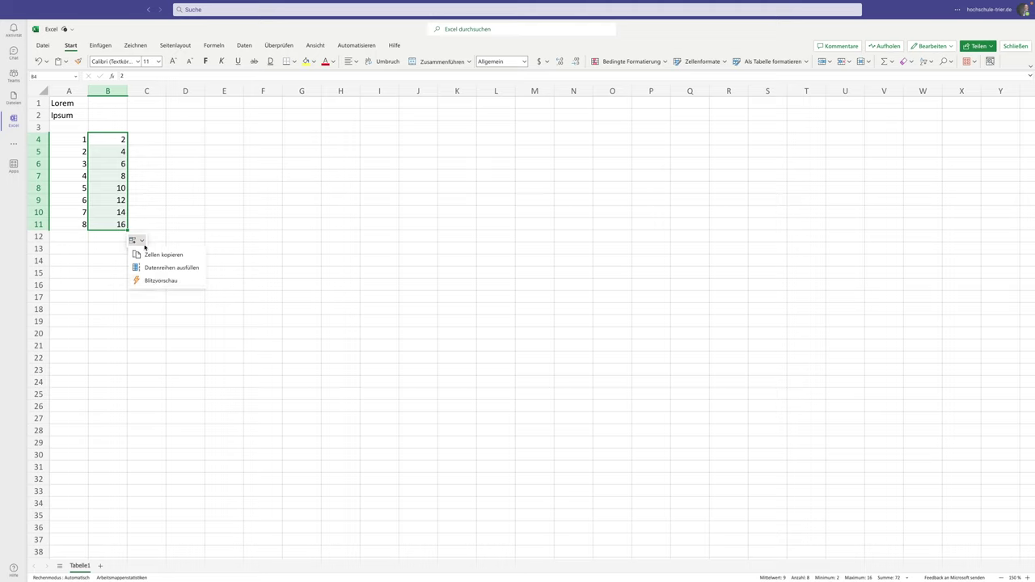
pyautogui.click(109, 239)
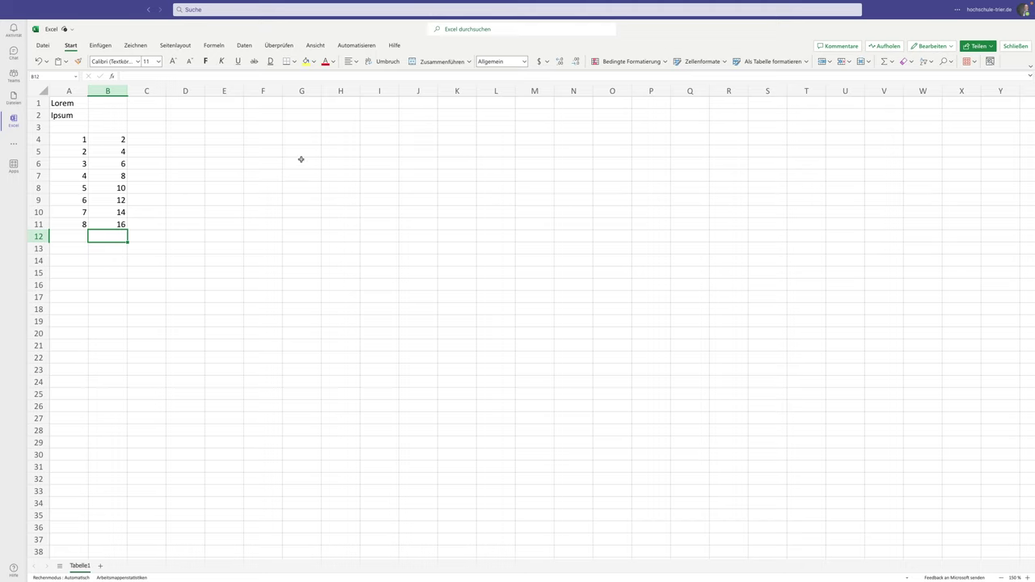
# Enter the formula =2+4 in D4 so it shows 6
pyautogui.click(181, 138)
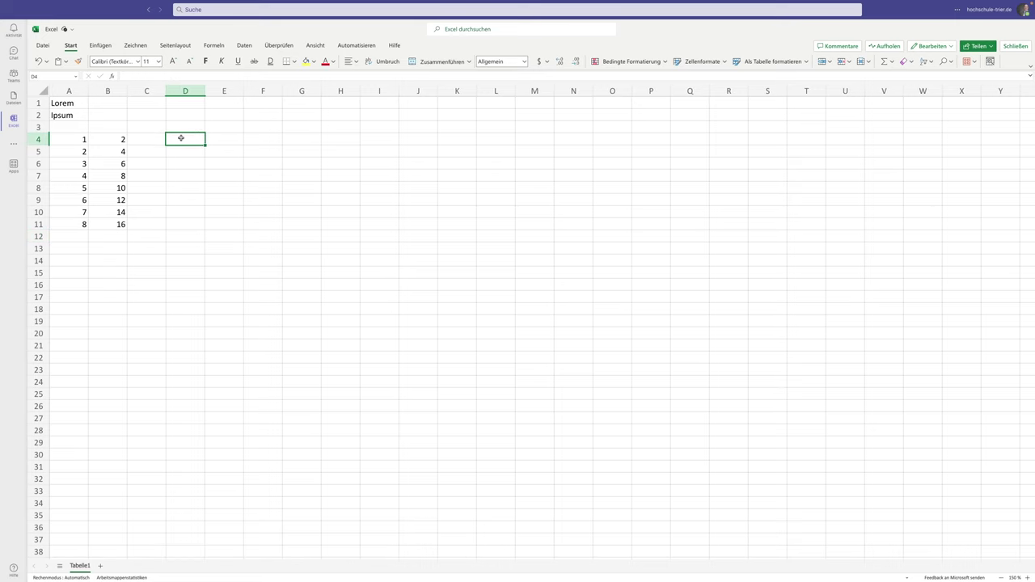
pyautogui.write('=')
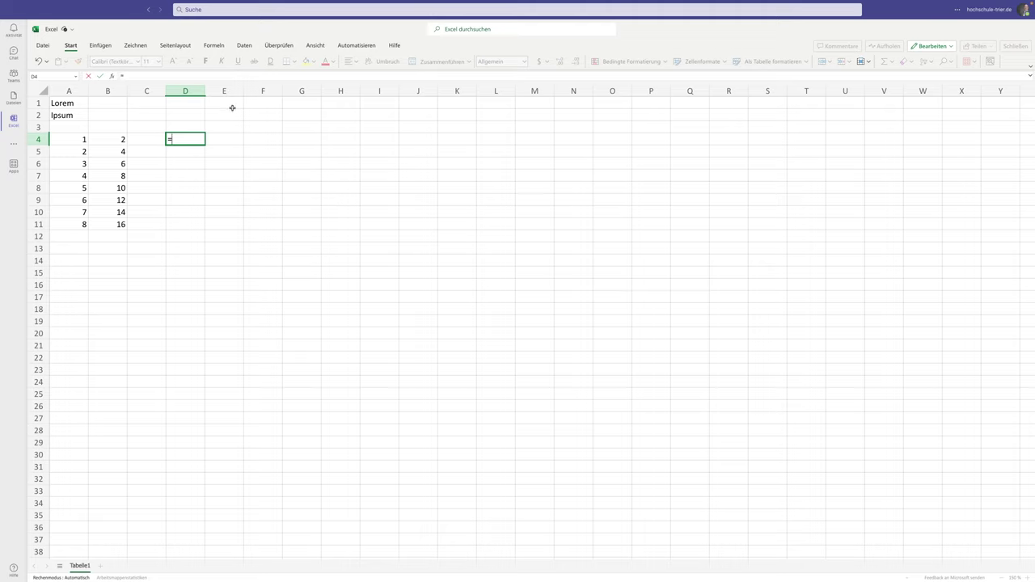
pyautogui.write('2+4')
pyautogui.press('Return')
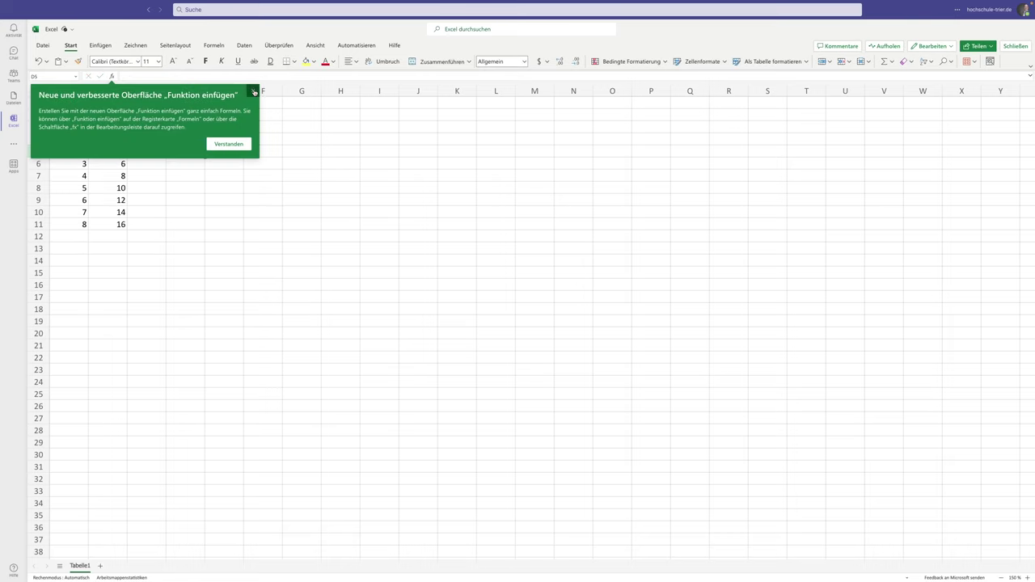
# Dismiss the tip, then open and close Funktion einfügen without choosing a function
pyautogui.click(254, 92)
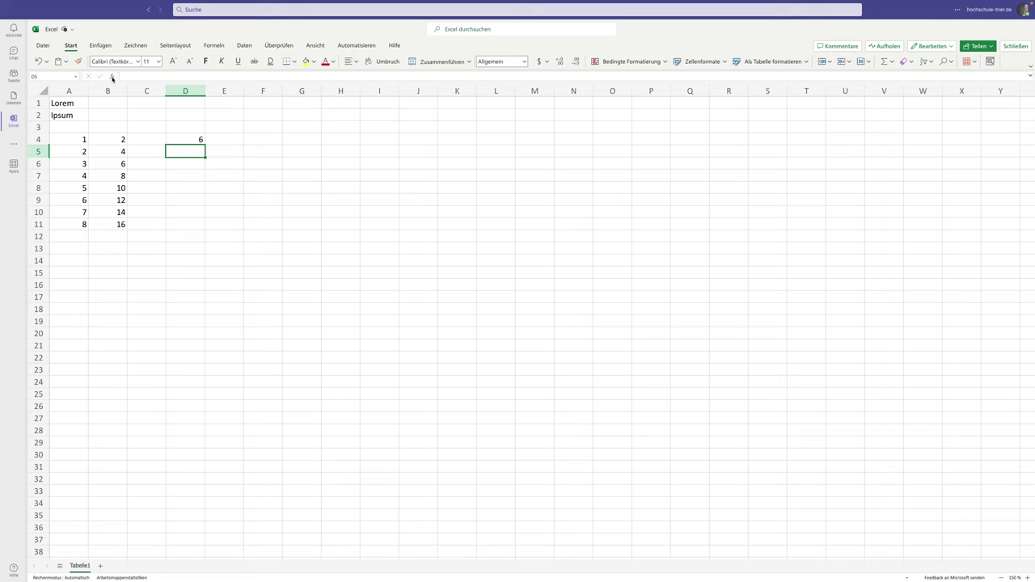
pyautogui.click(112, 77)
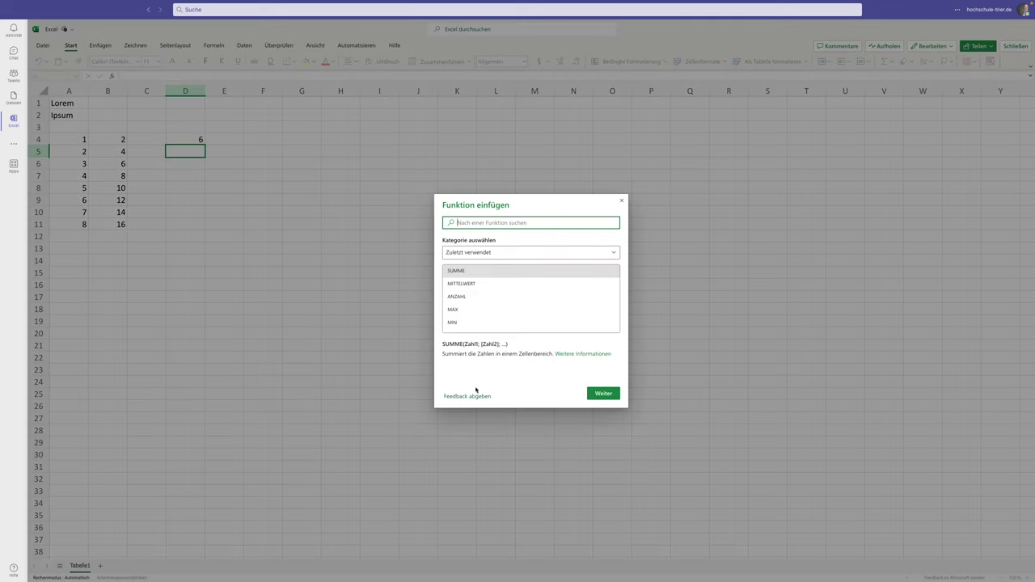
pyautogui.click(621, 201)
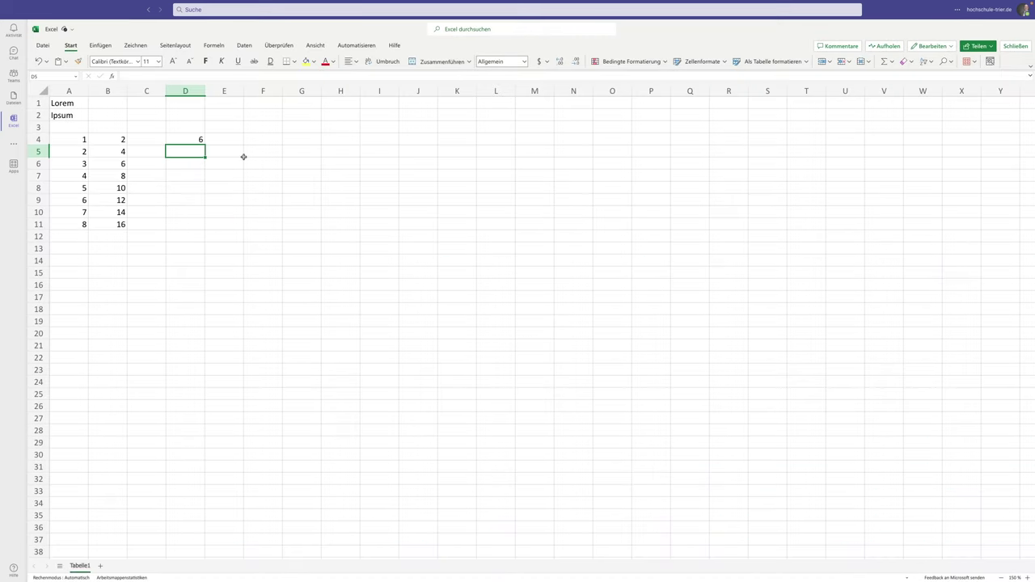
# Enter =4+4 in D5 (8) and =5^2 in D6 (25), then open D6's formula
pyautogui.write('=4+4')
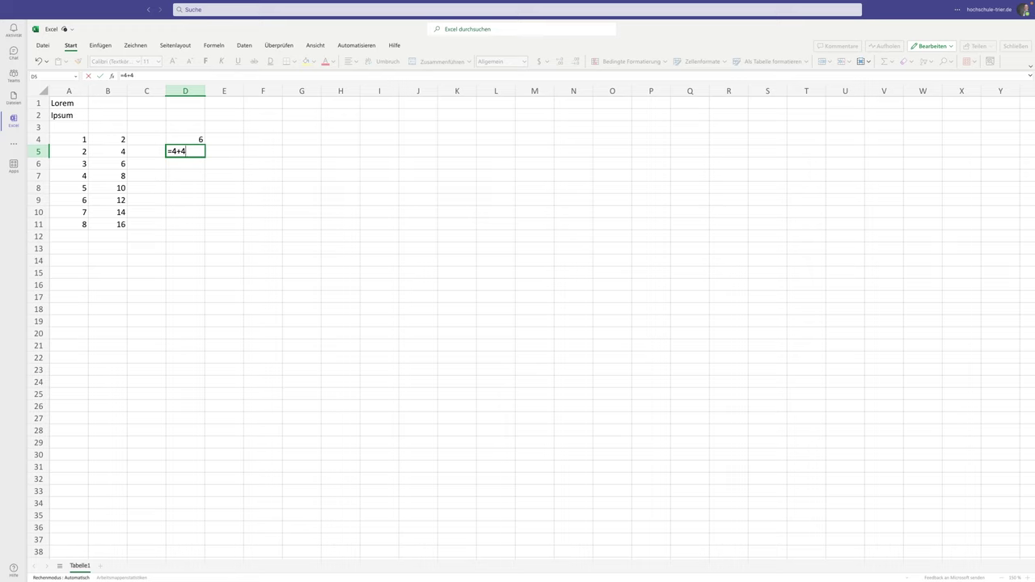
pyautogui.press('Return')
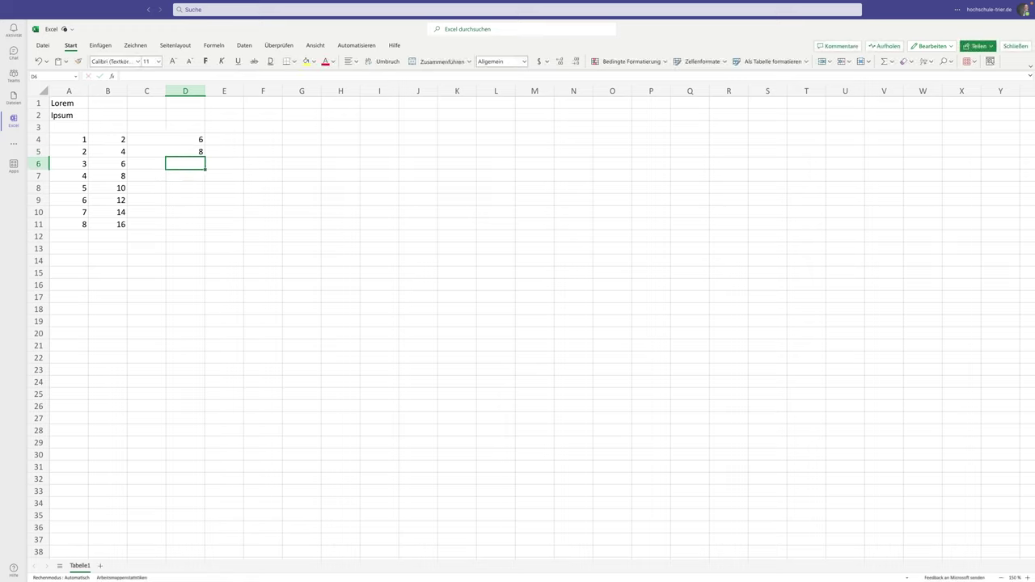
pyautogui.write('=5^')
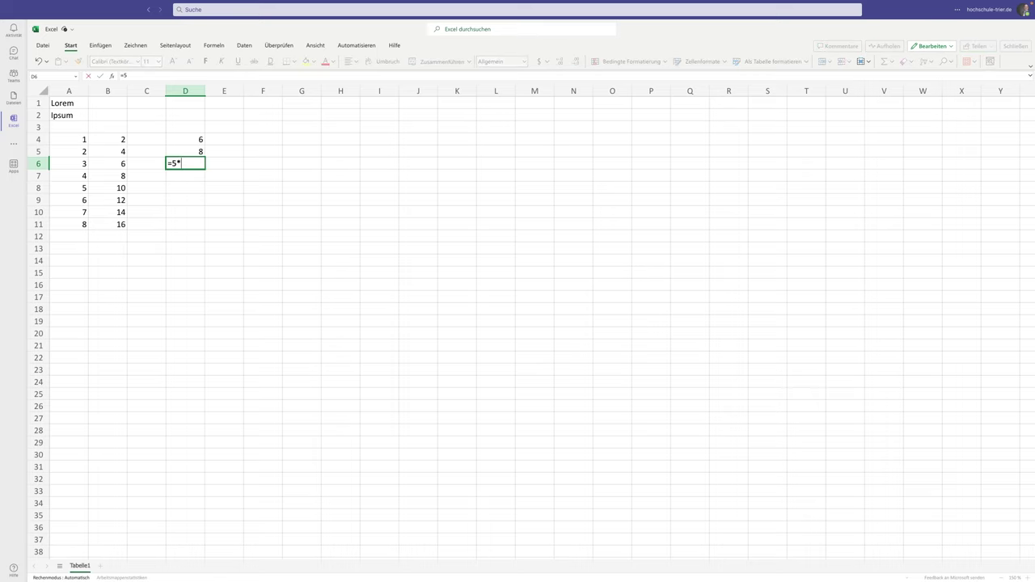
pyautogui.write('2')
pyautogui.press('Return')
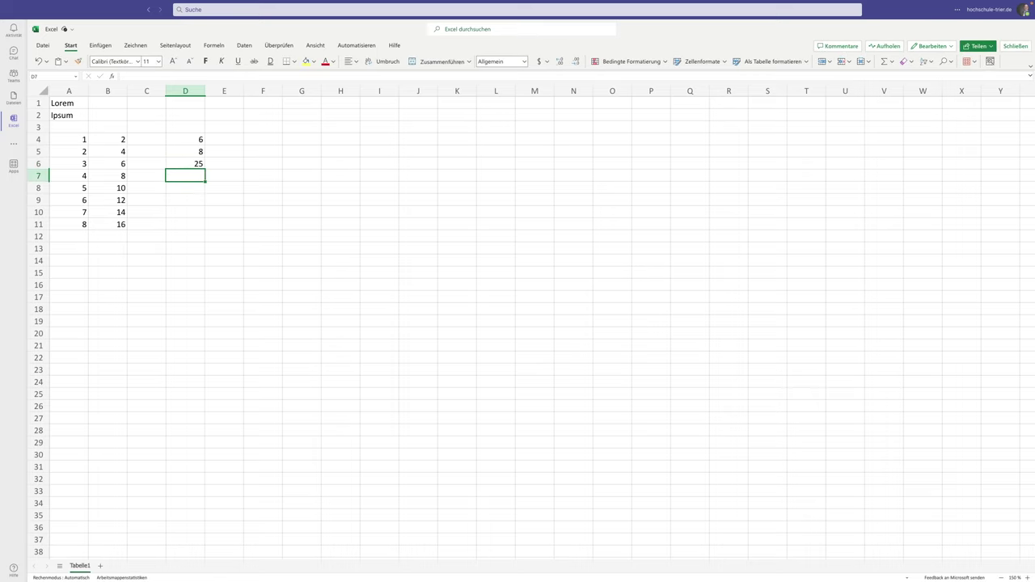
pyautogui.press('Up')
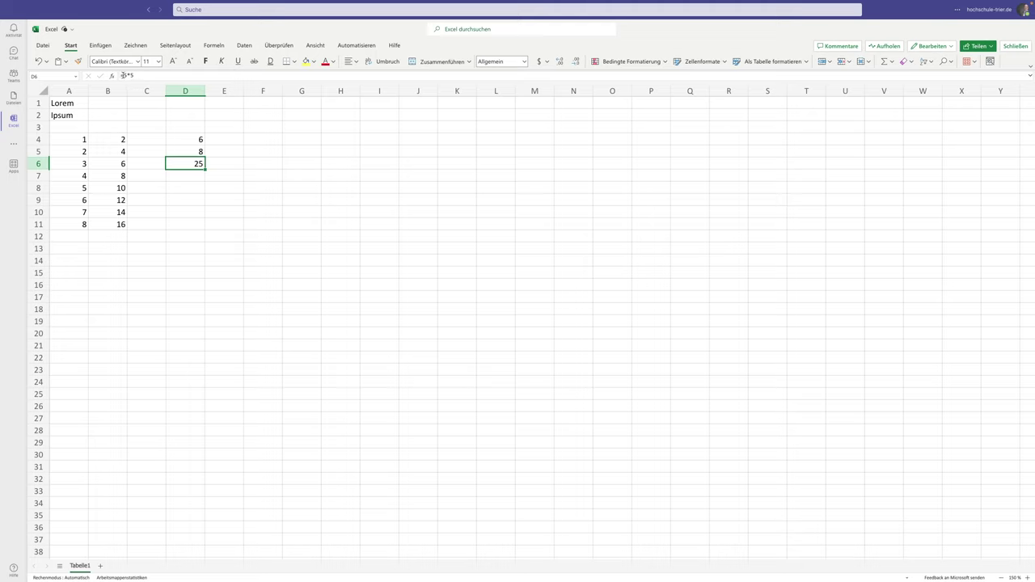
pyautogui.doubleClick(182, 164)
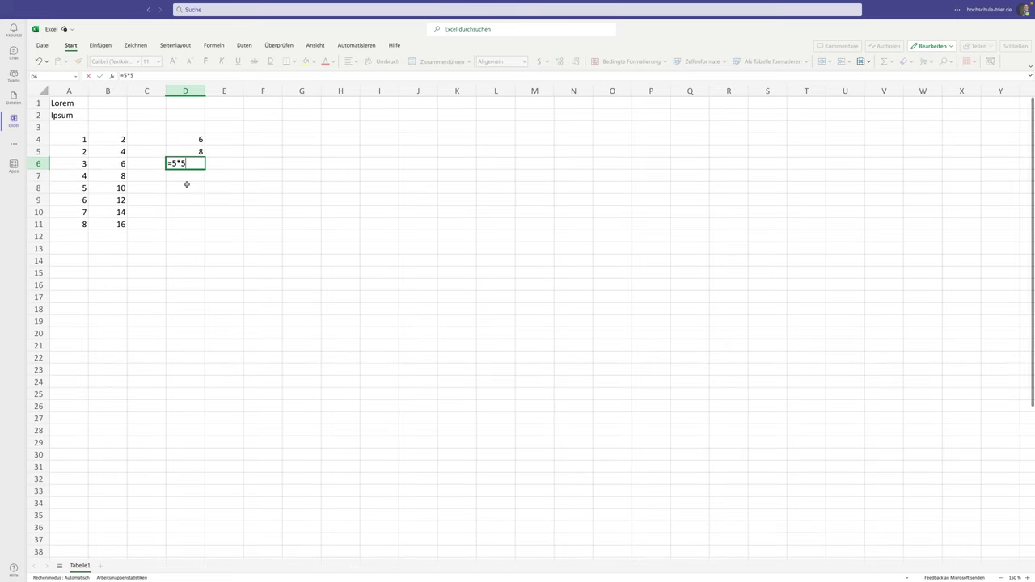
# Leave D6 unchanged and type the list 1, 2, 3, 4 into D8:D11
pyautogui.hotkey('ctrl', 'Return')
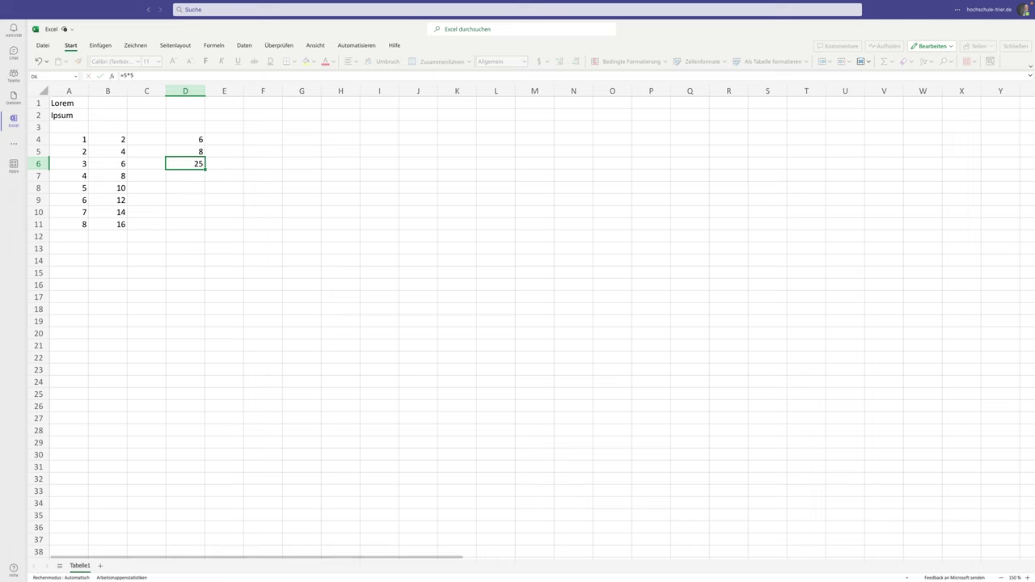
pyautogui.click(202, 186)
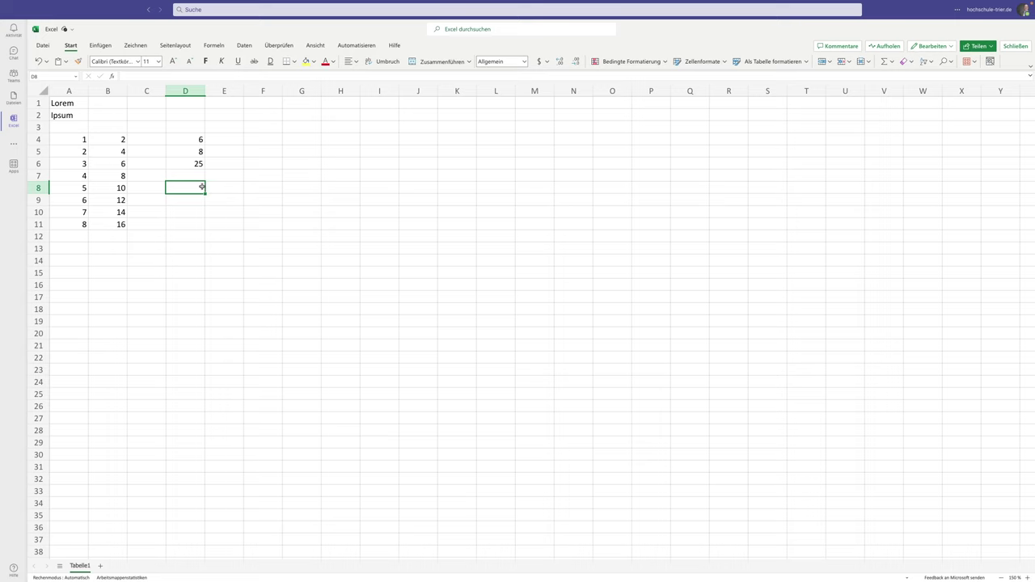
pyautogui.write('1')
pyautogui.press('Return')
pyautogui.write('2')
pyautogui.press('Return')
pyautogui.write('3')
pyautogui.press('Return')
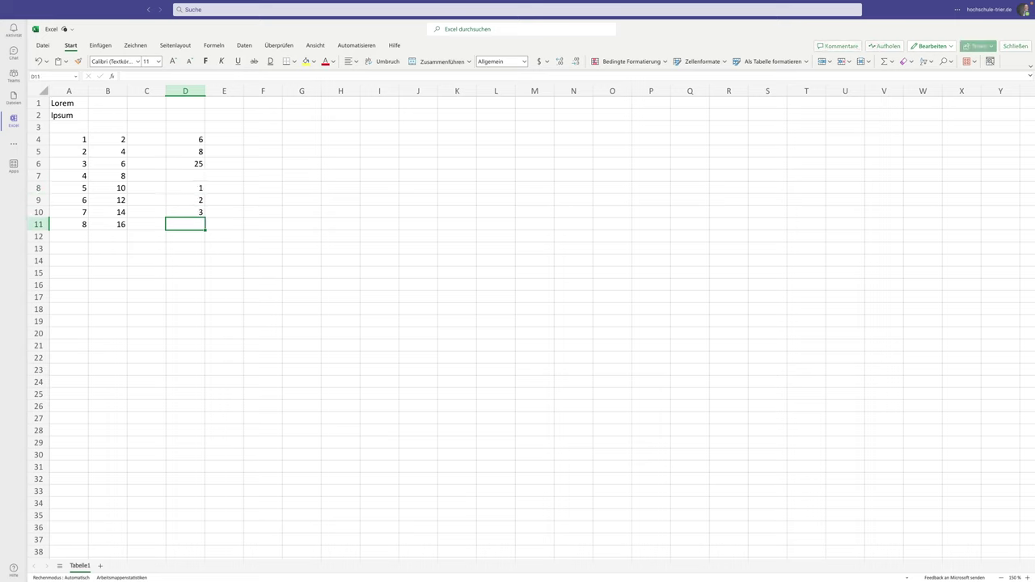
pyautogui.write('4')
pyautogui.press('Return')
# Move back up the list and select the four numbers in D8:D11
pyautogui.press('Up')
pyautogui.press('Up')
pyautogui.press('Up')
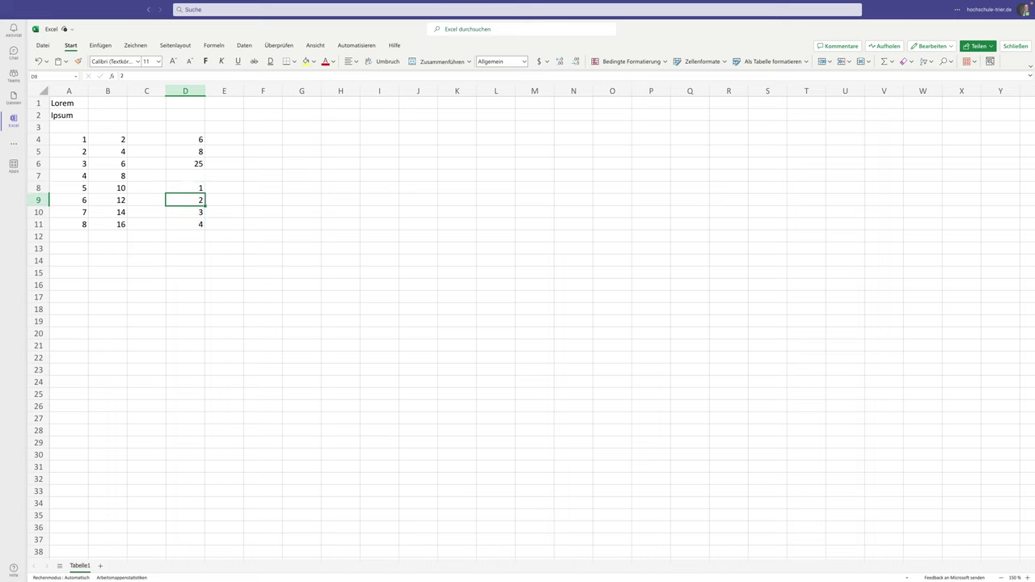
pyautogui.press('Up')
pyautogui.press('Right')
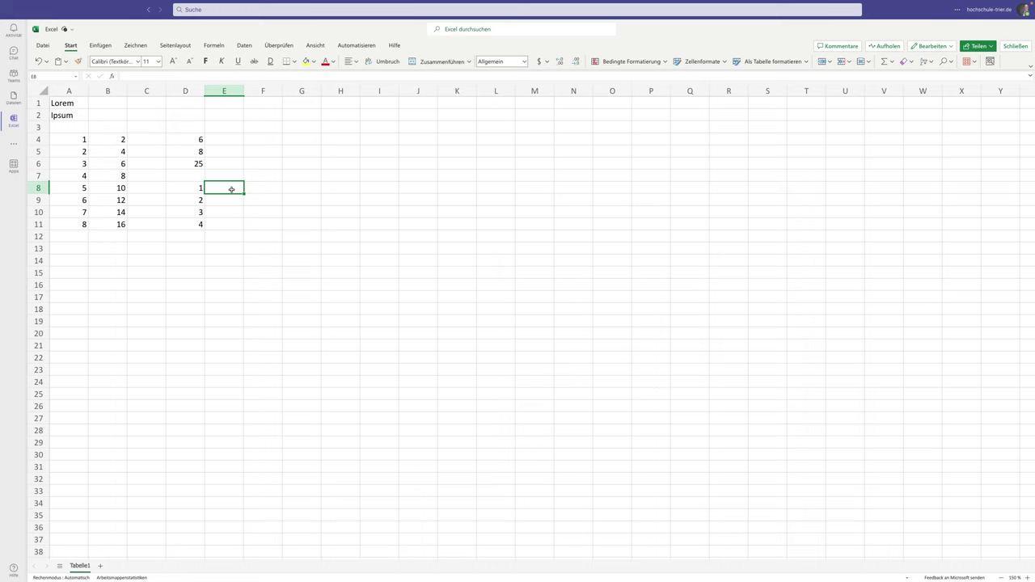
pyautogui.moveTo(191, 187); pyautogui.dragTo(191, 224)
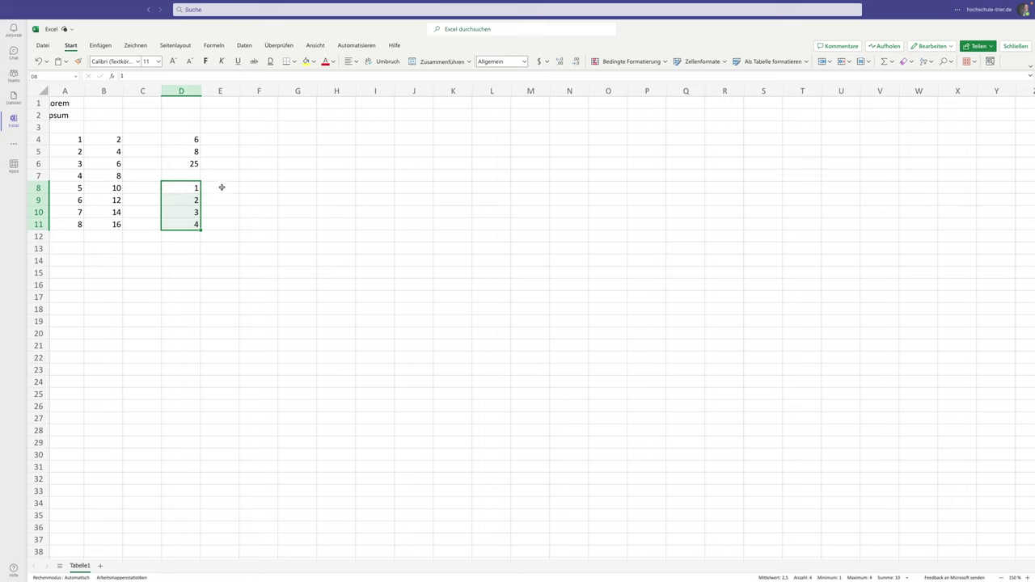
# Give E8 the formula =3*D8 showing 3, then check D8 and E8
pyautogui.click(221, 187)
pyautogui.write('=')
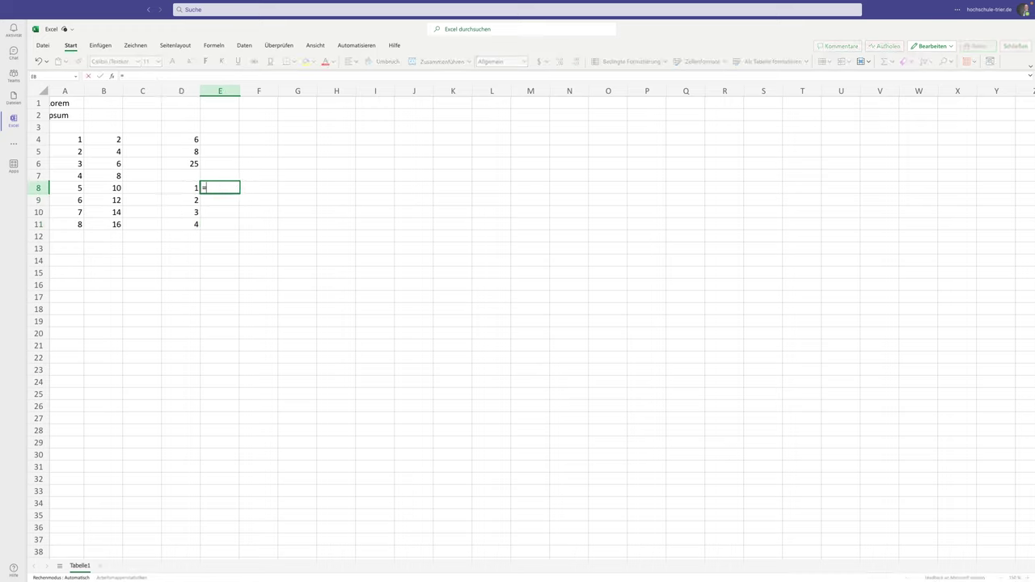
pyautogui.write('3*')
pyautogui.click(182, 188)
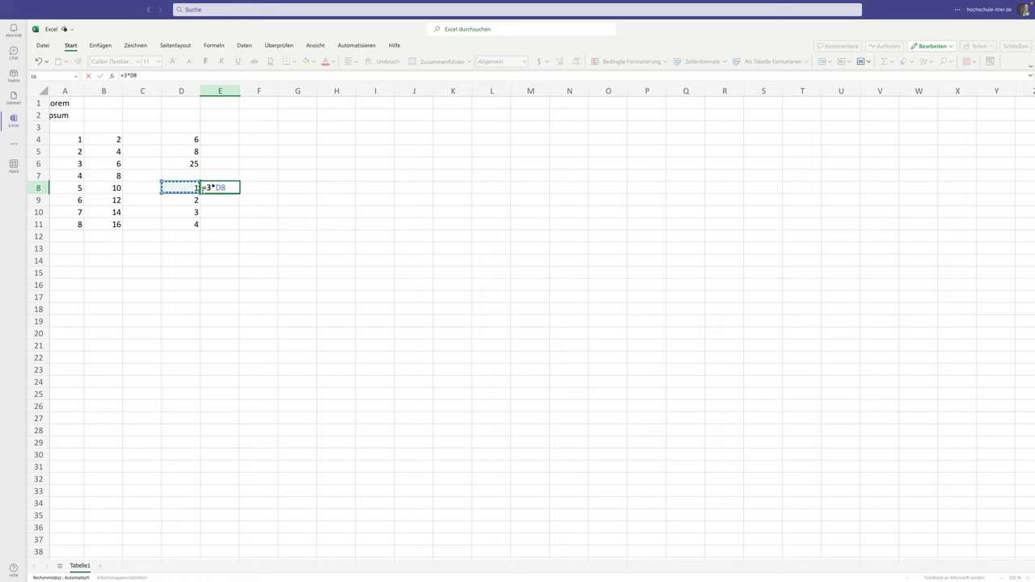
pyautogui.press('Return')
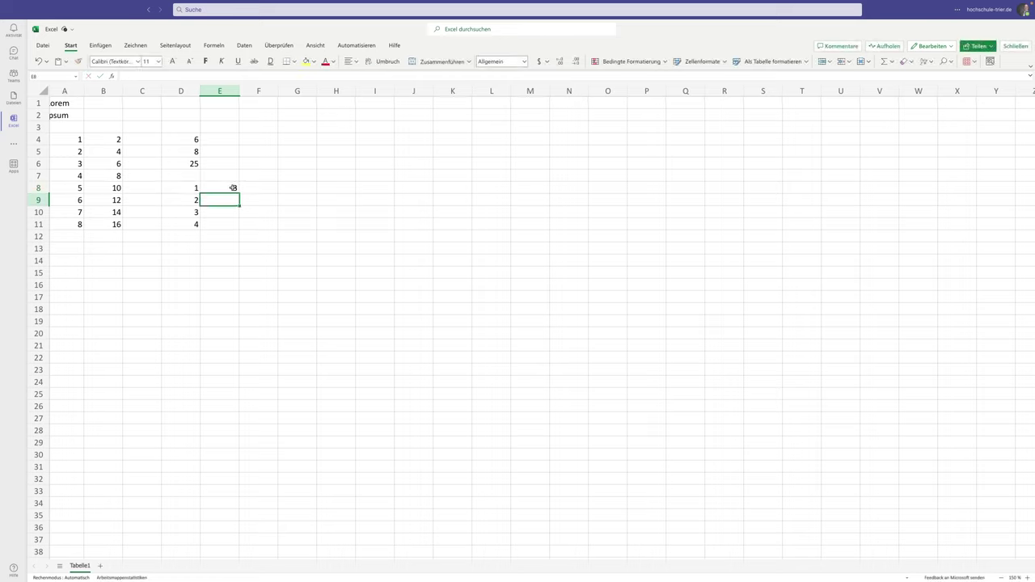
pyautogui.click(184, 188)
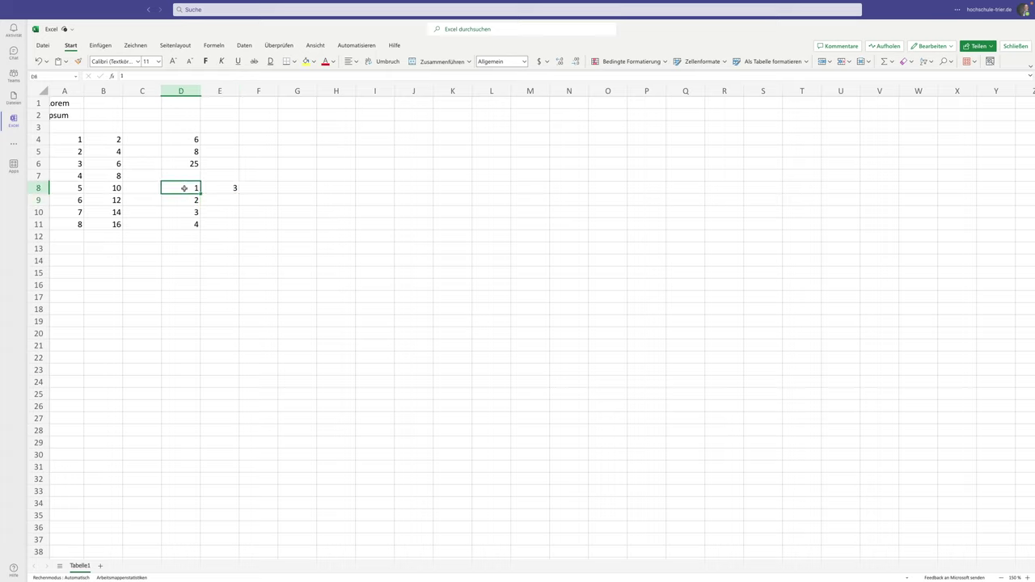
pyautogui.click(226, 188)
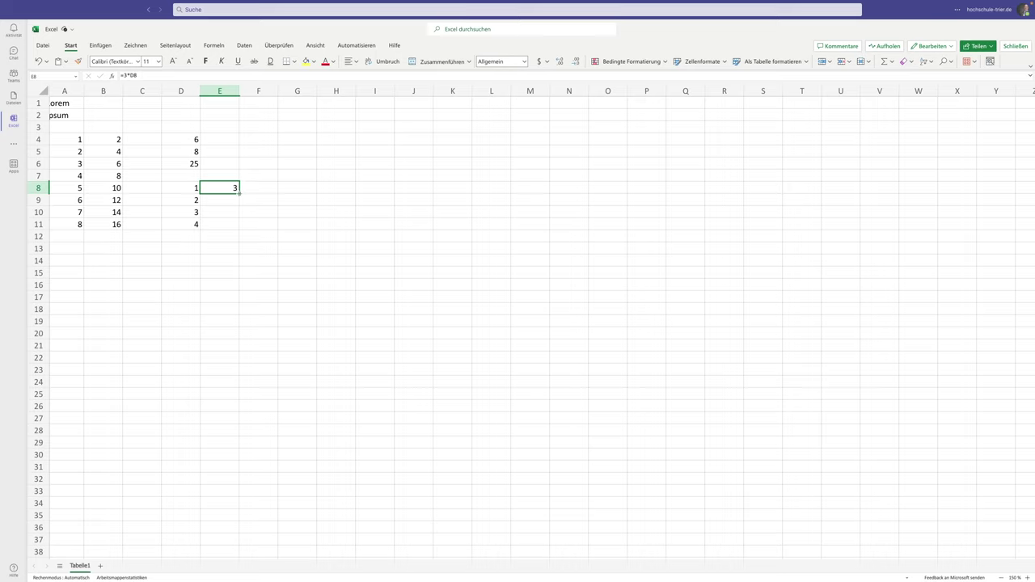
# Fill E8's formula down to E11 (6, 9, 12) and verify E11 reads =3*D11
pyautogui.moveTo(239, 192); pyautogui.dragTo(240, 205)
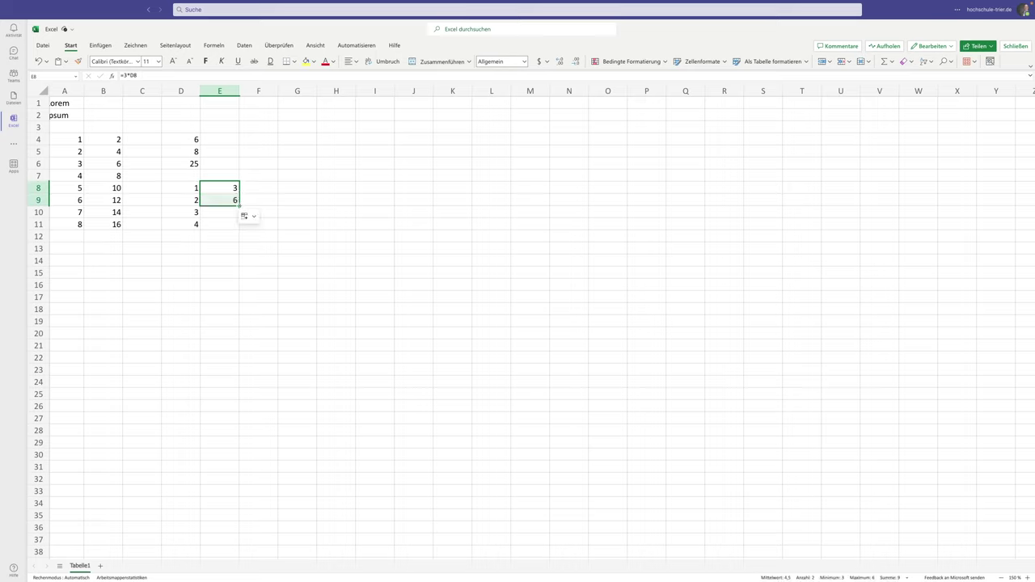
pyautogui.doubleClick(240, 205)
pyautogui.click(256, 211)
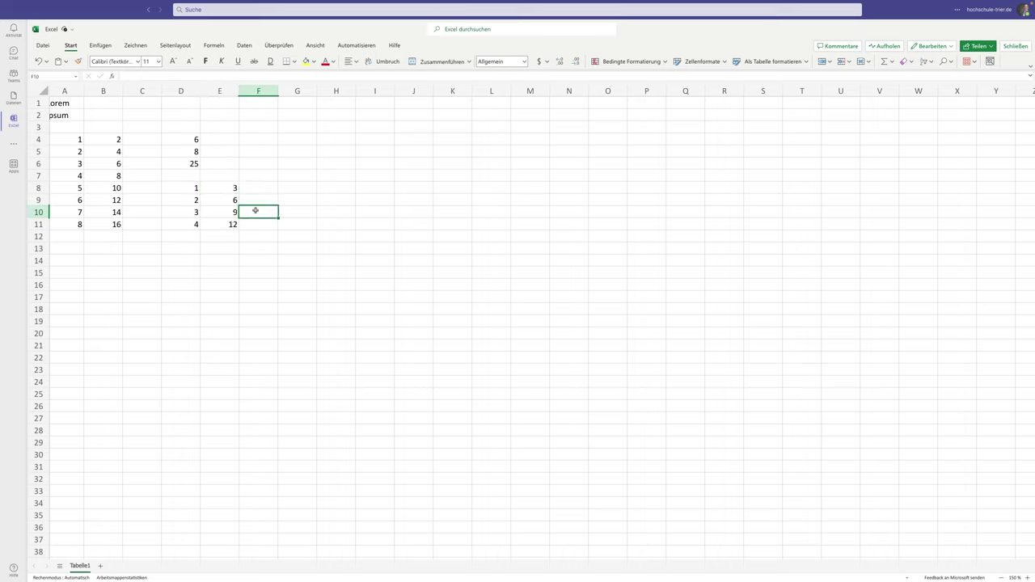
pyautogui.click(227, 225)
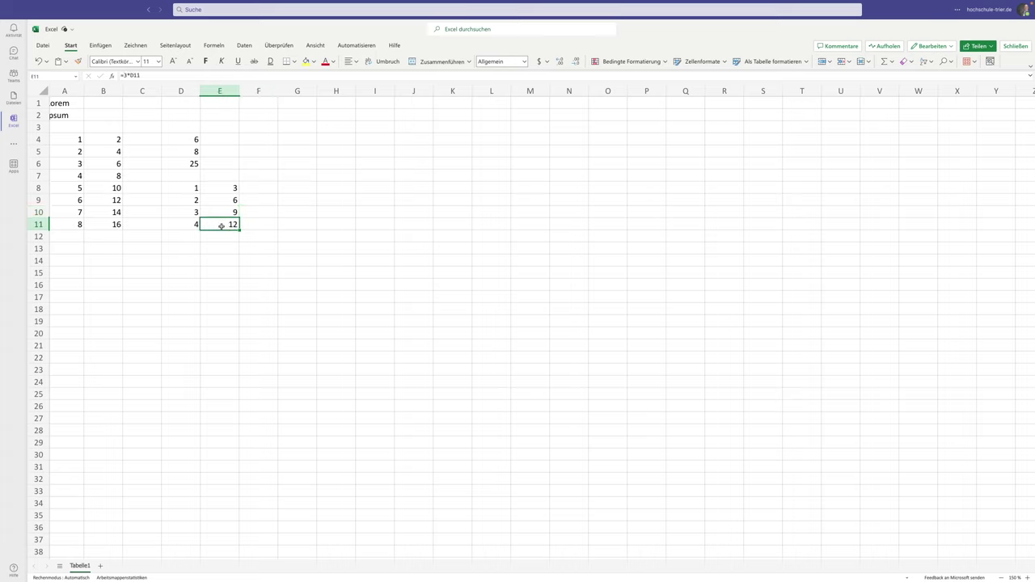
pyautogui.doubleClick(222, 224)
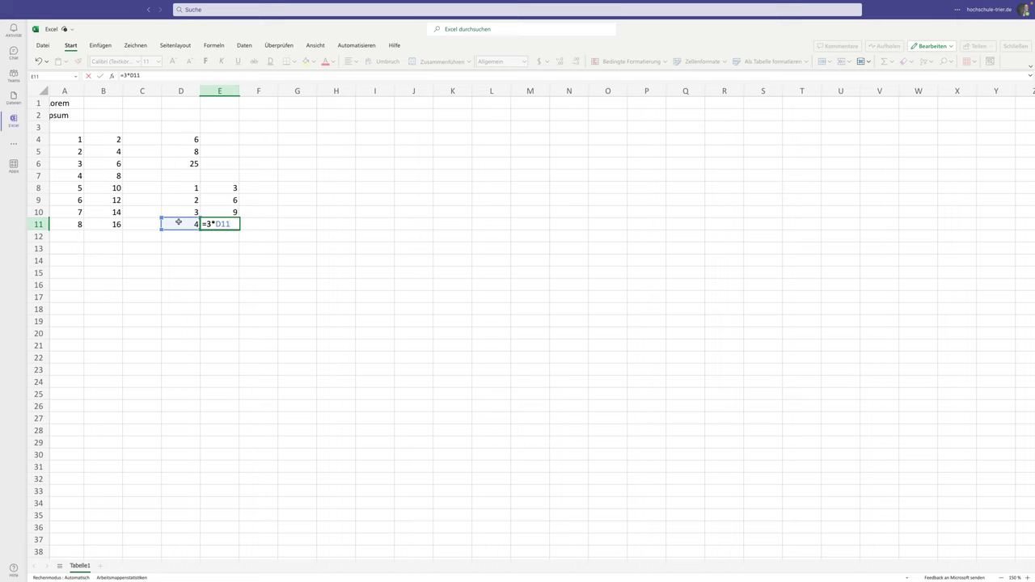
pyautogui.press('Return')
pyautogui.click(213, 224)
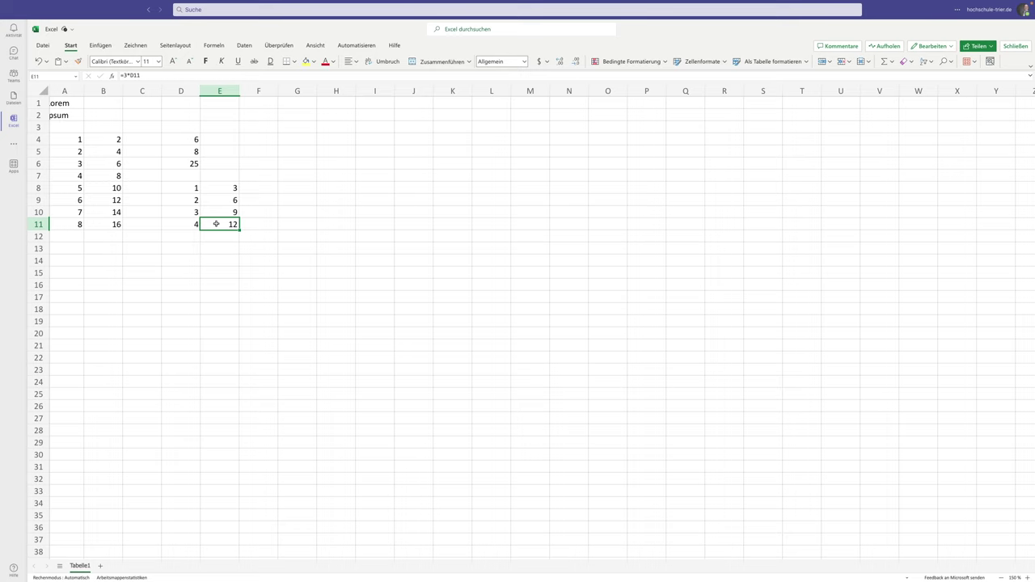
pyautogui.scroll(-1, 216, 224)
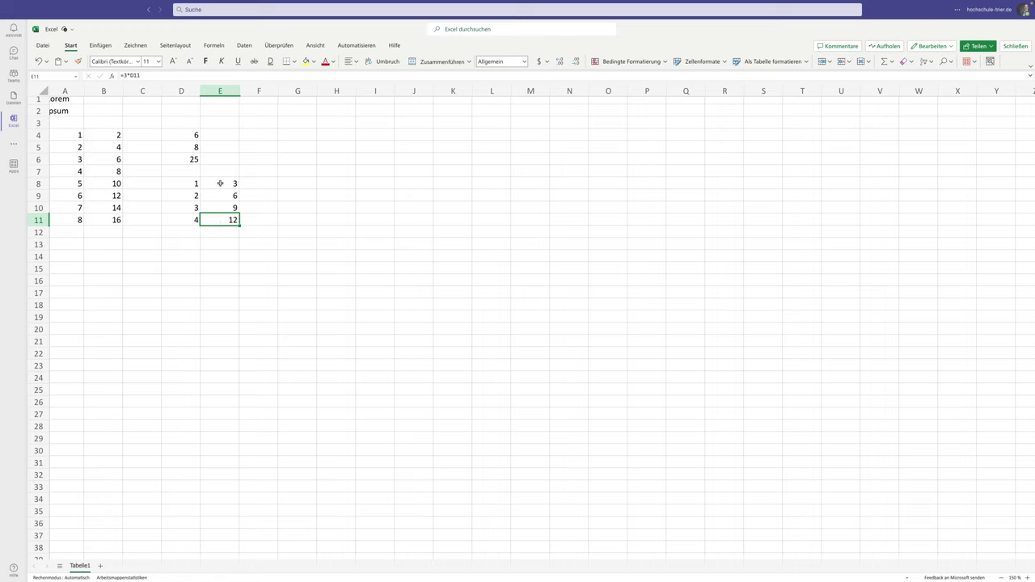
# Copy the formulas in E8:E11
pyautogui.moveTo(220, 183); pyautogui.dragTo(222, 219)
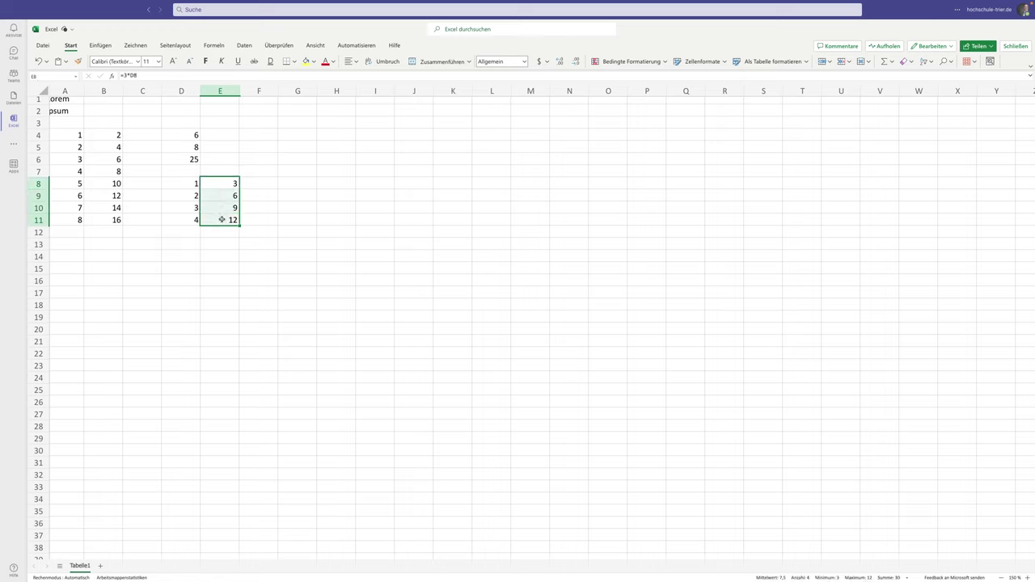
pyautogui.hotkey('ctrl', 'c')
pyautogui.moveTo(219, 184); pyautogui.dragTo(219, 220)
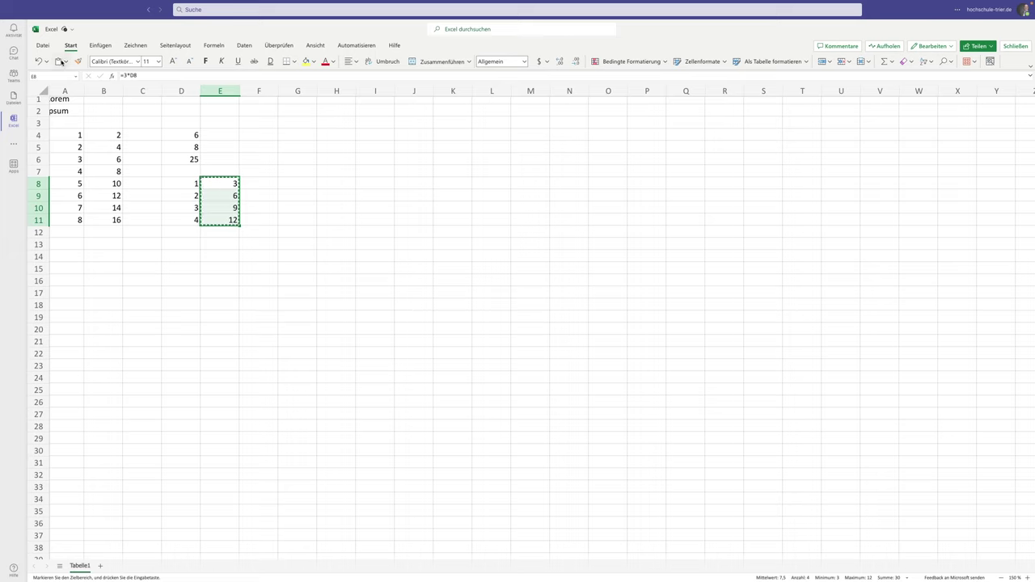
pyautogui.click(66, 62)
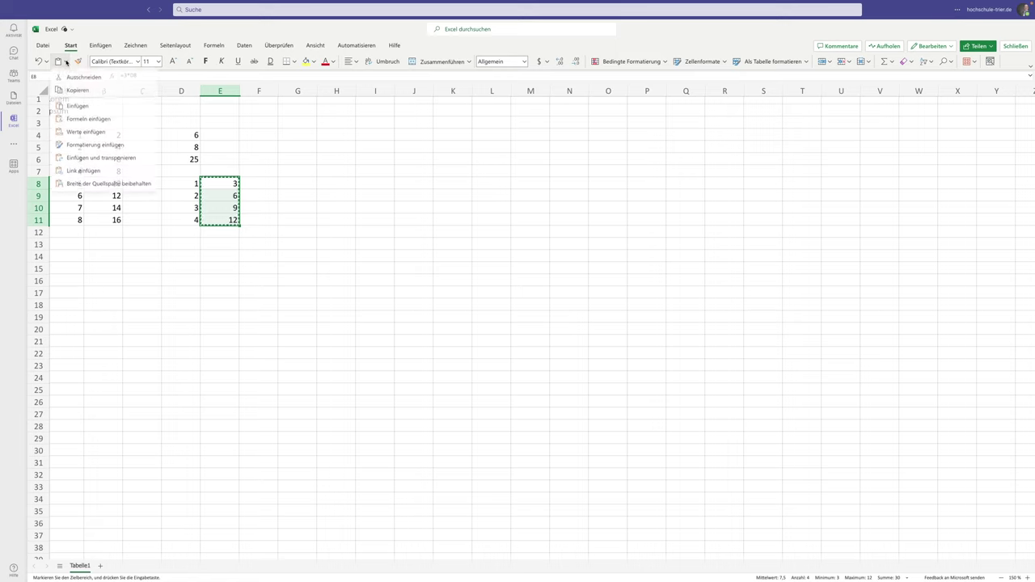
pyautogui.click(76, 90)
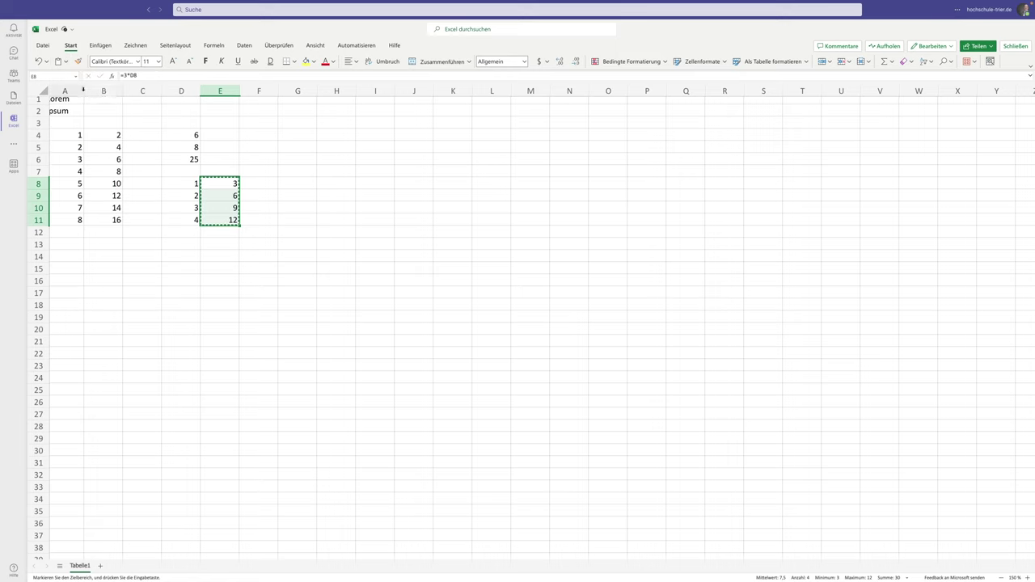
# Paste them into F8:F11 (9, 18, 27, 36) and check F8 reads =3*E8
pyautogui.click(255, 180)
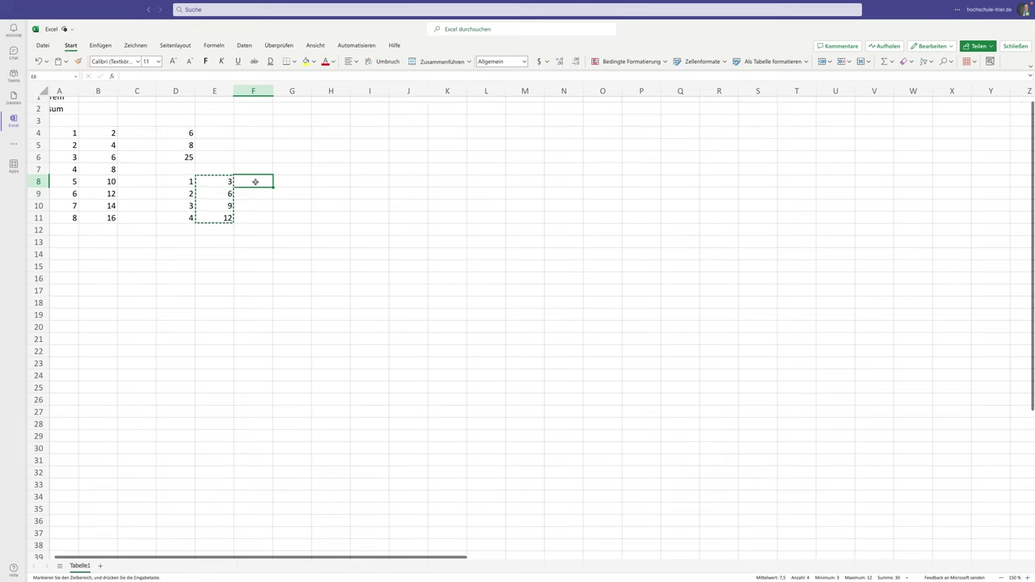
pyautogui.click(67, 62)
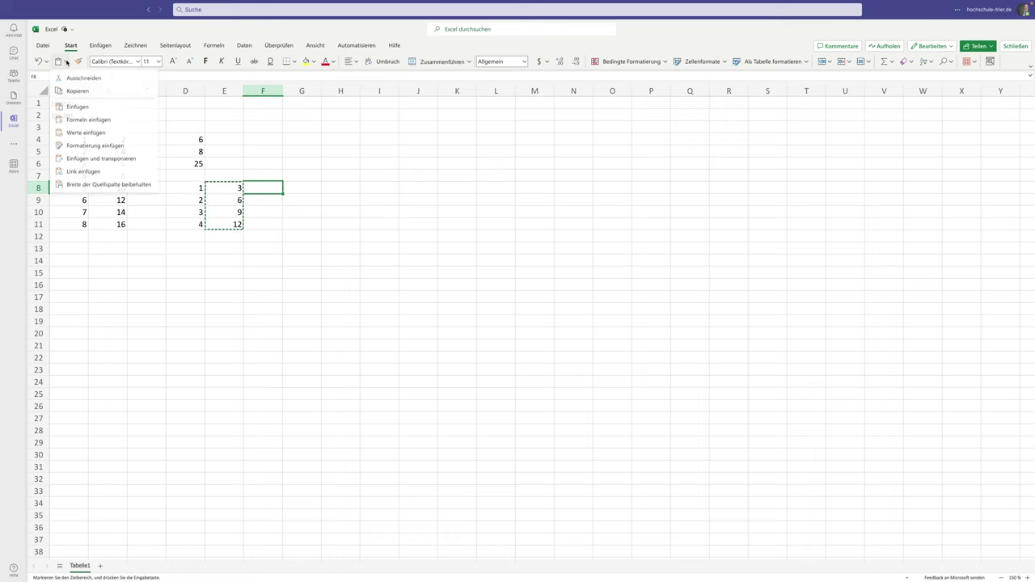
pyautogui.click(80, 105)
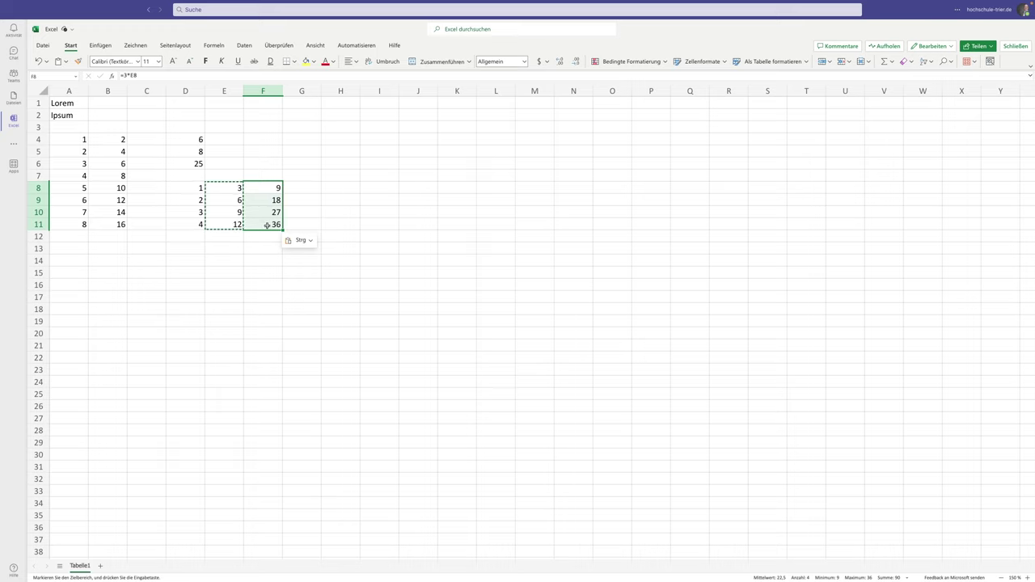
pyautogui.click(267, 187)
pyautogui.doubleClick(262, 189)
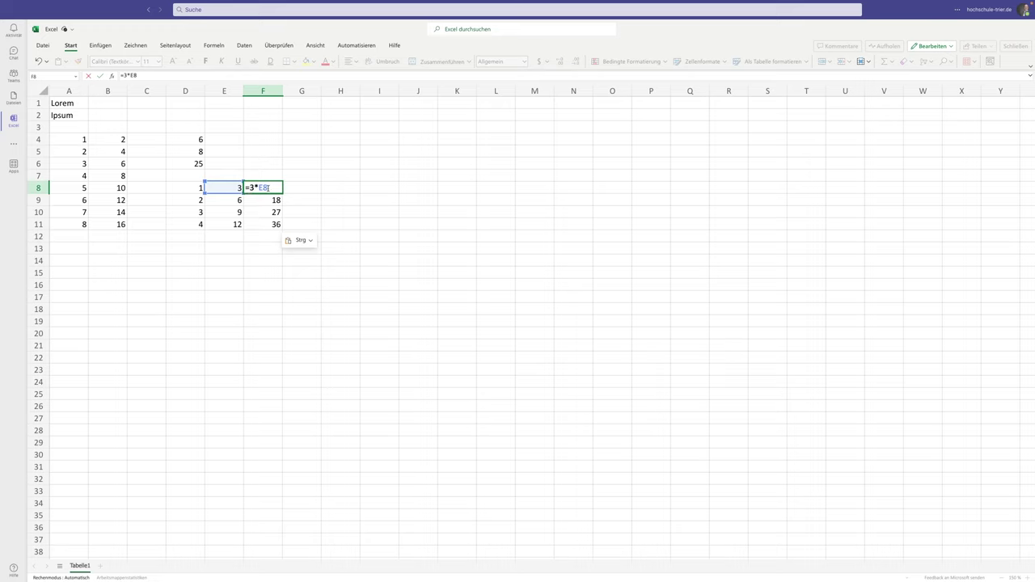
pyautogui.press('Escape')
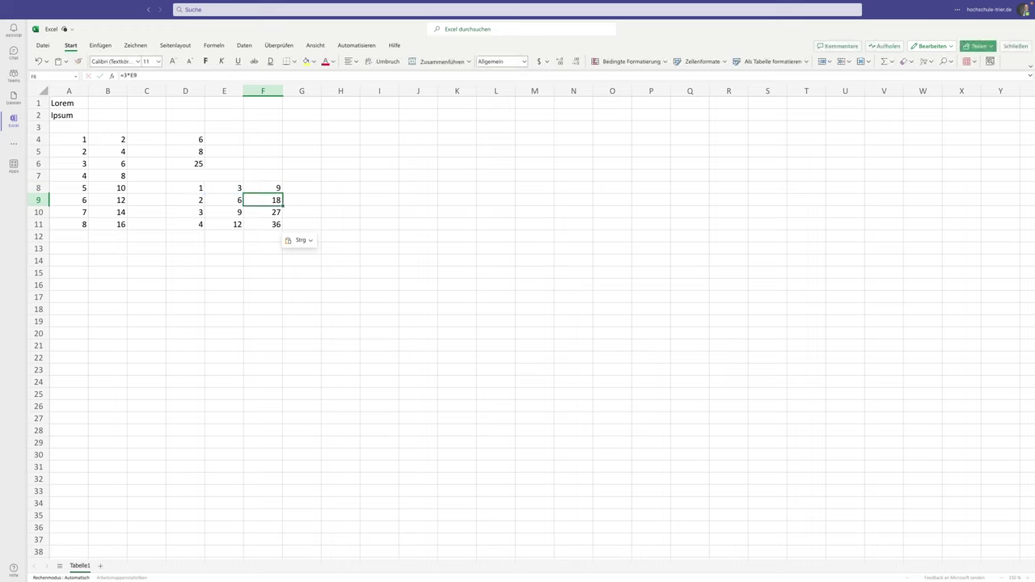
pyautogui.click(230, 186)
pyautogui.doubleClick(229, 186)
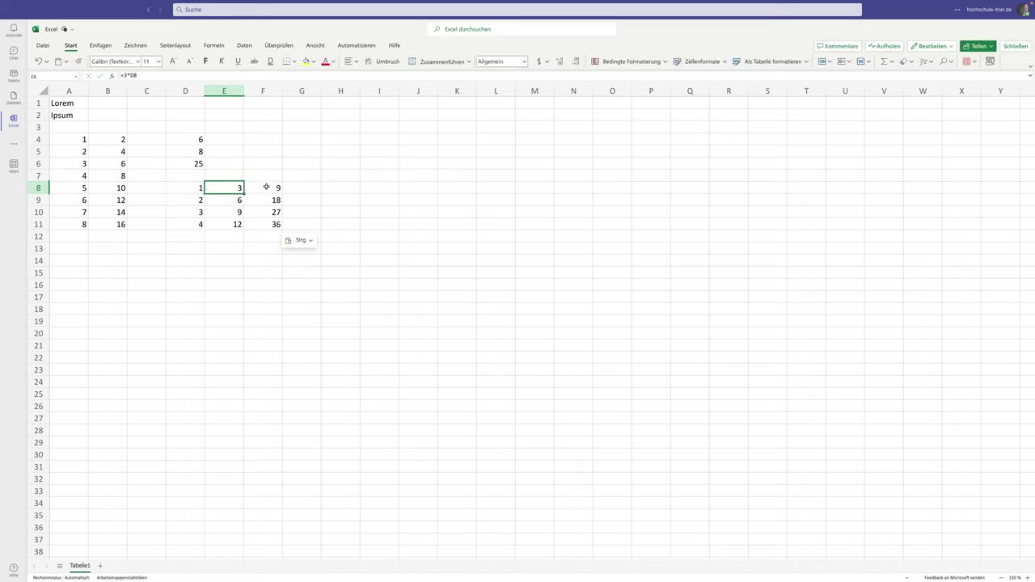
pyautogui.doubleClick(265, 186)
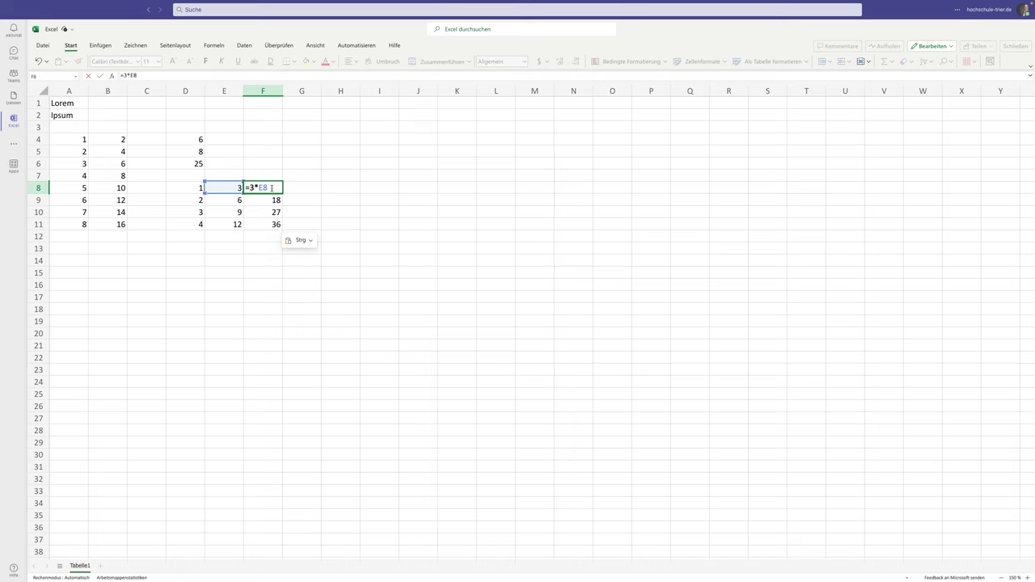
pyautogui.press('Escape')
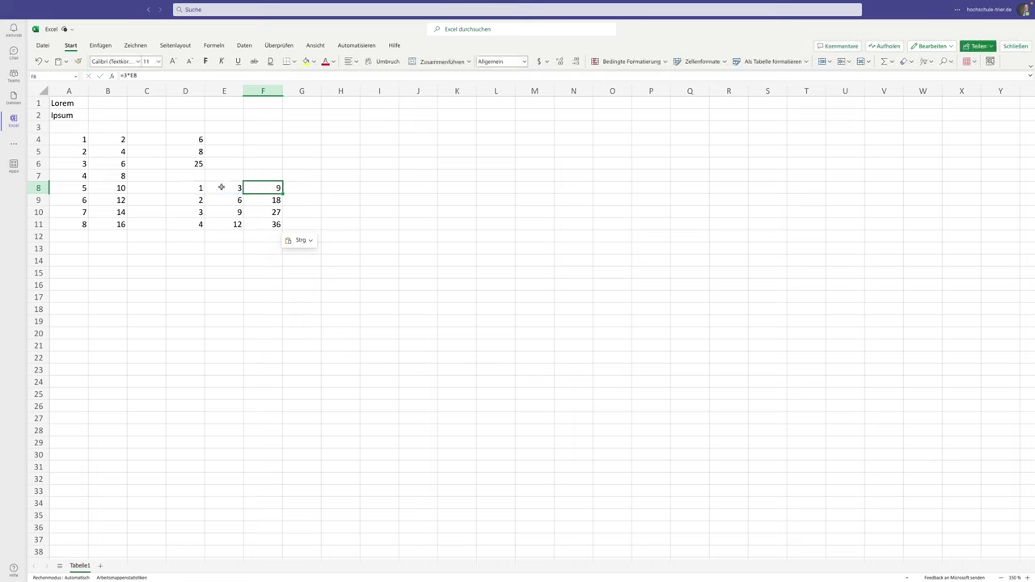
pyautogui.click(224, 186)
pyautogui.doubleClick(225, 187)
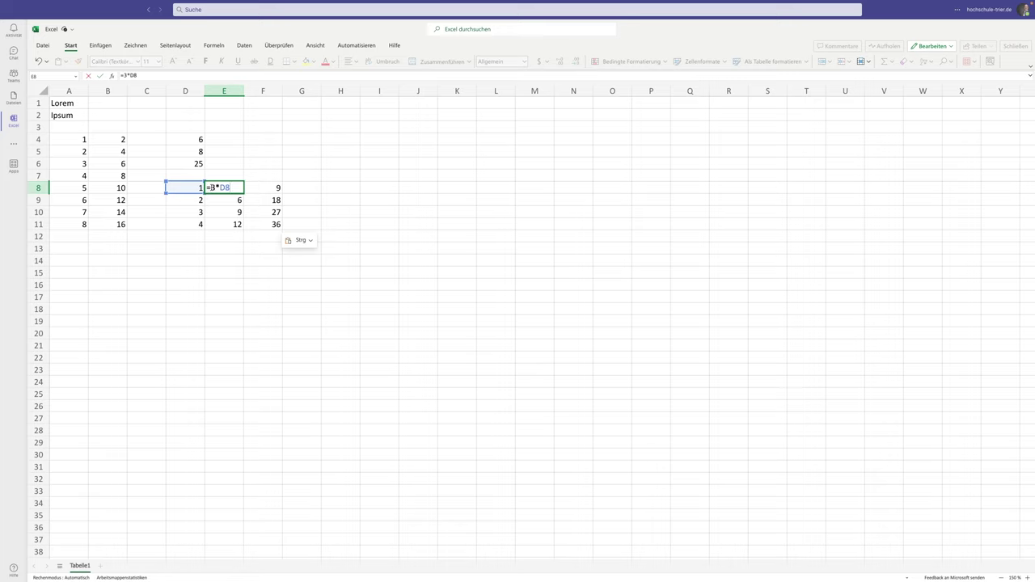
pyautogui.press('Escape')
pyautogui.click(270, 188)
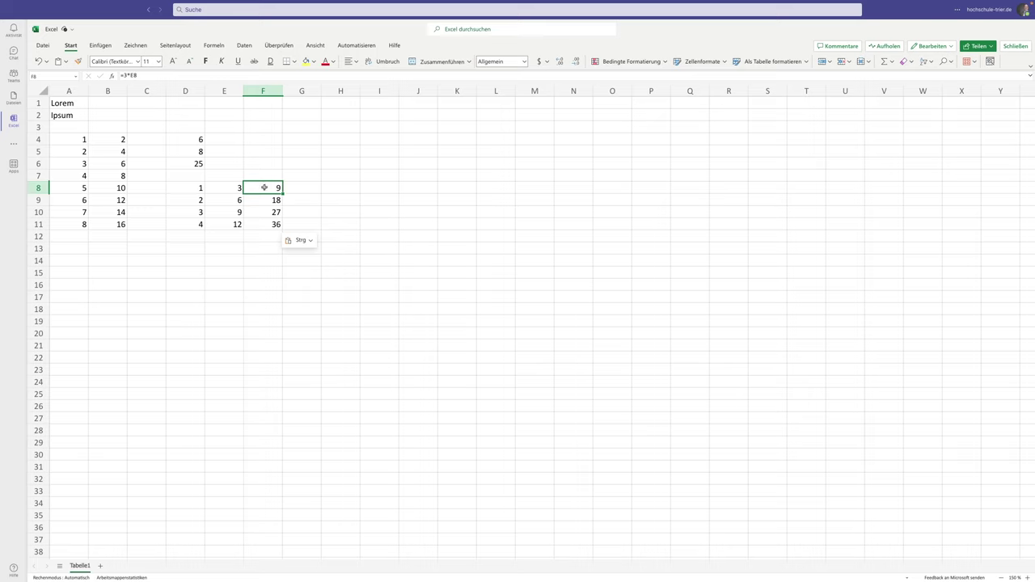
pyautogui.doubleClick(265, 188)
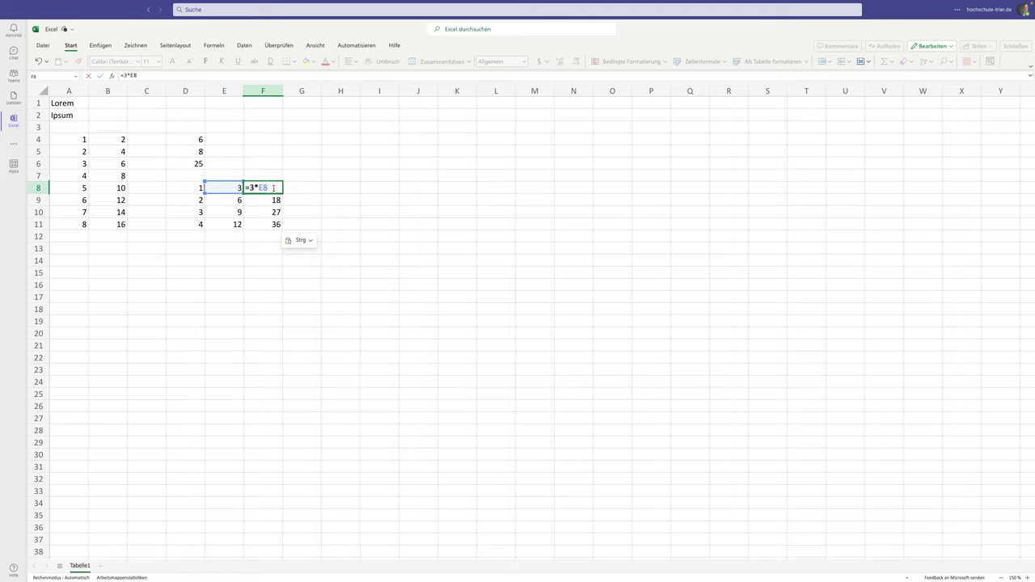
pyautogui.hotkey('ctrl', 'Return')
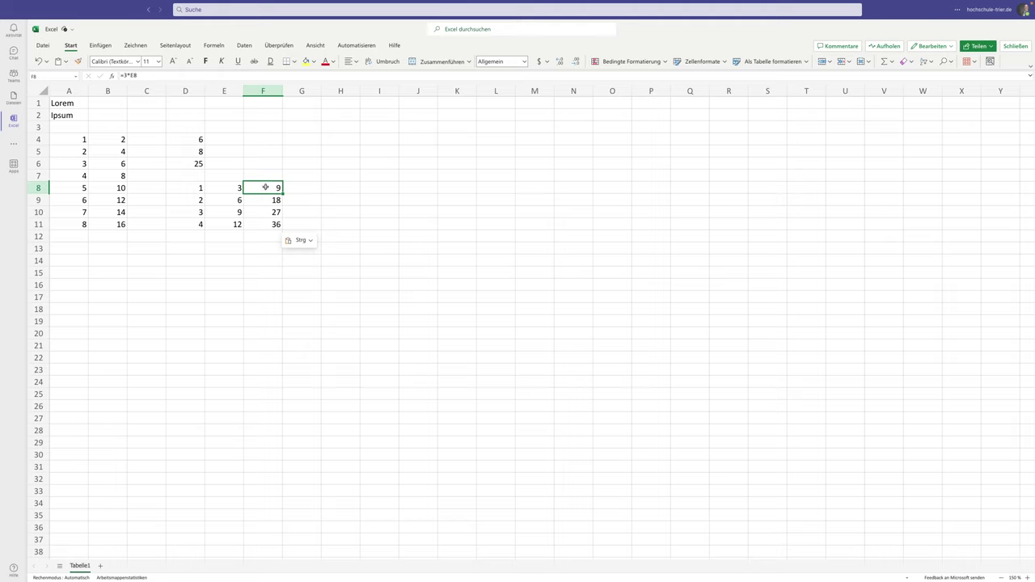
pyautogui.doubleClick(265, 188)
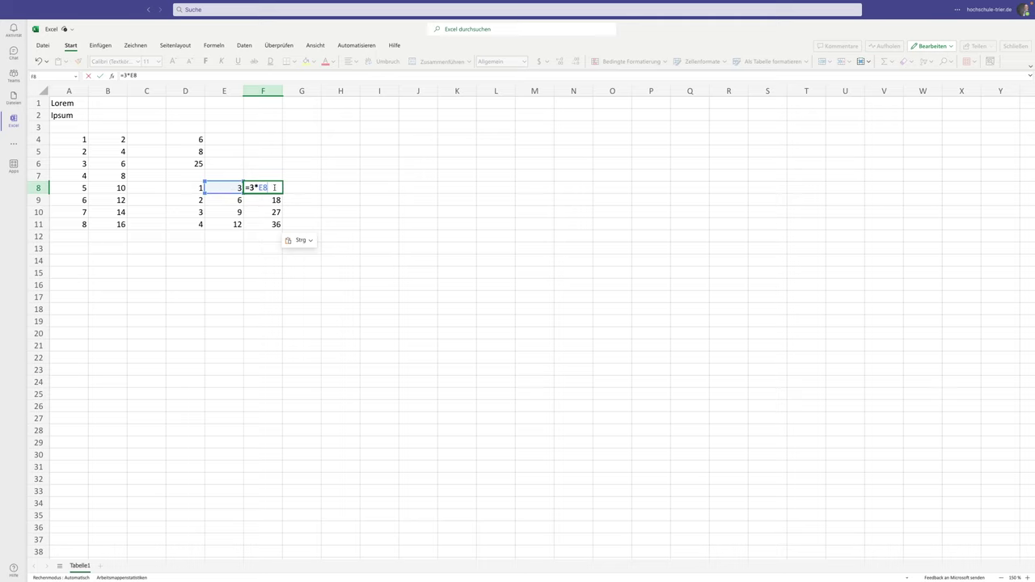
pyautogui.click(298, 187)
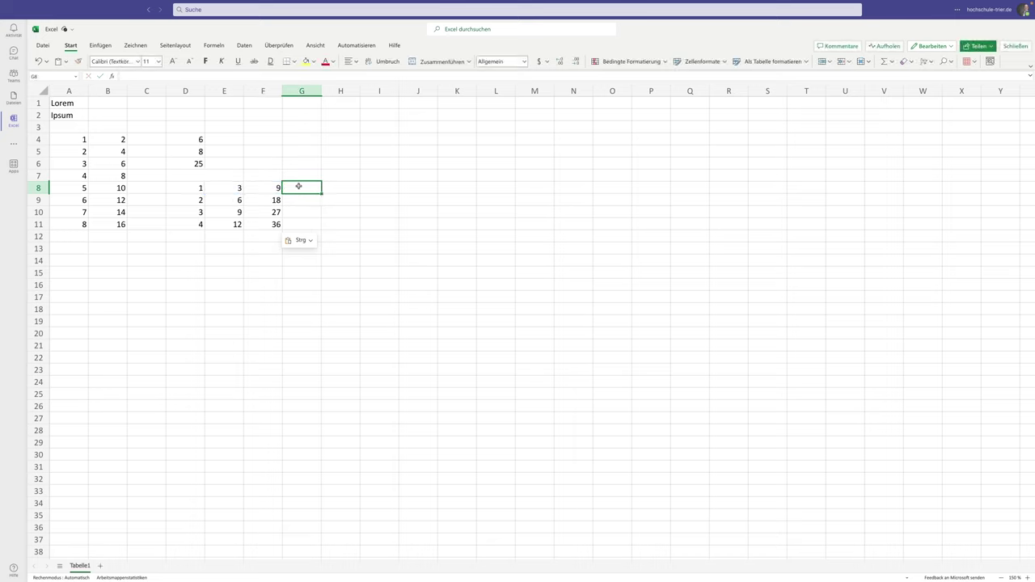
# Enter =E8*F8 in G8, giving 27
pyautogui.write('=')
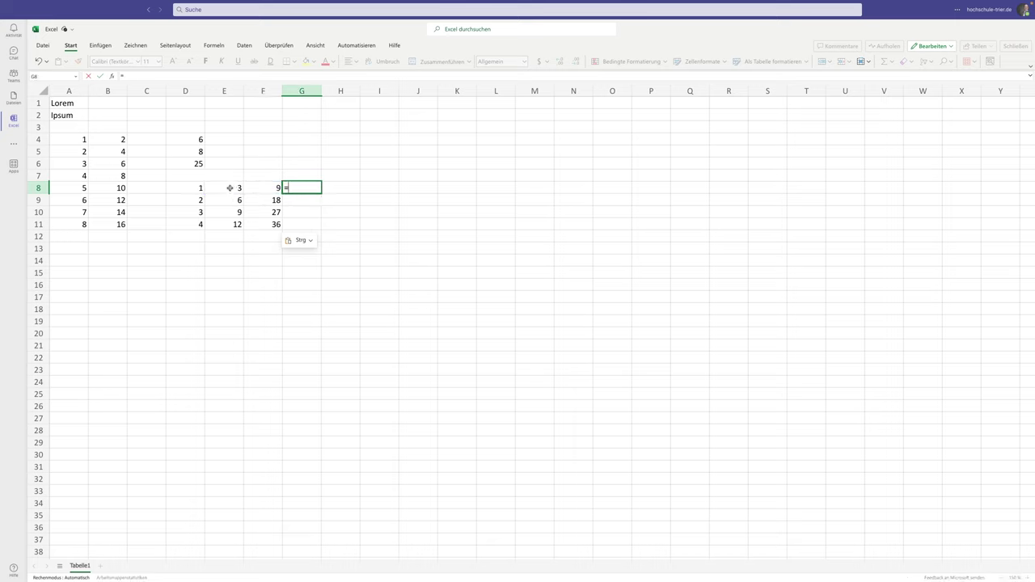
pyautogui.click(230, 188)
pyautogui.write('*')
pyautogui.click(258, 187)
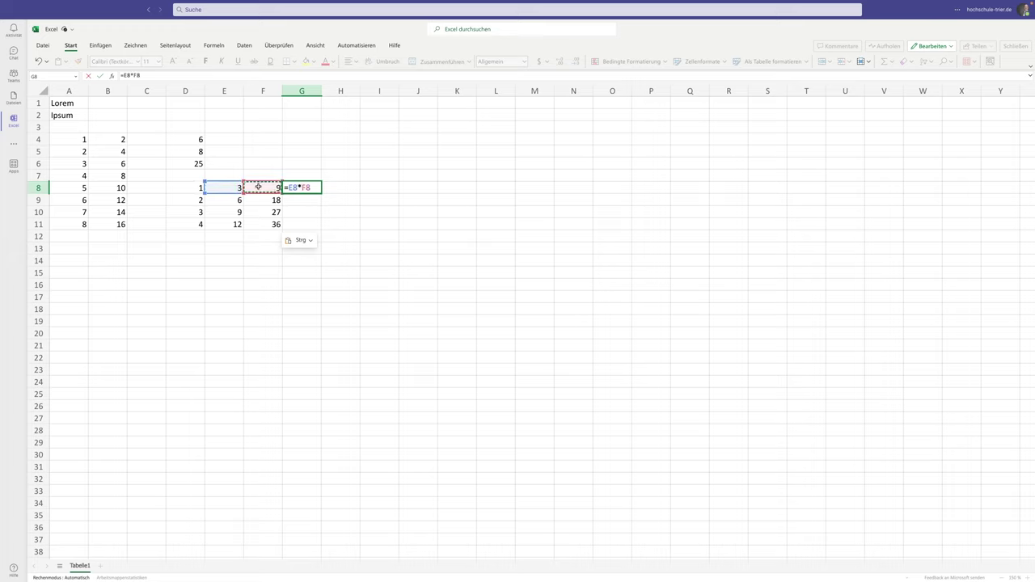
pyautogui.press('Return')
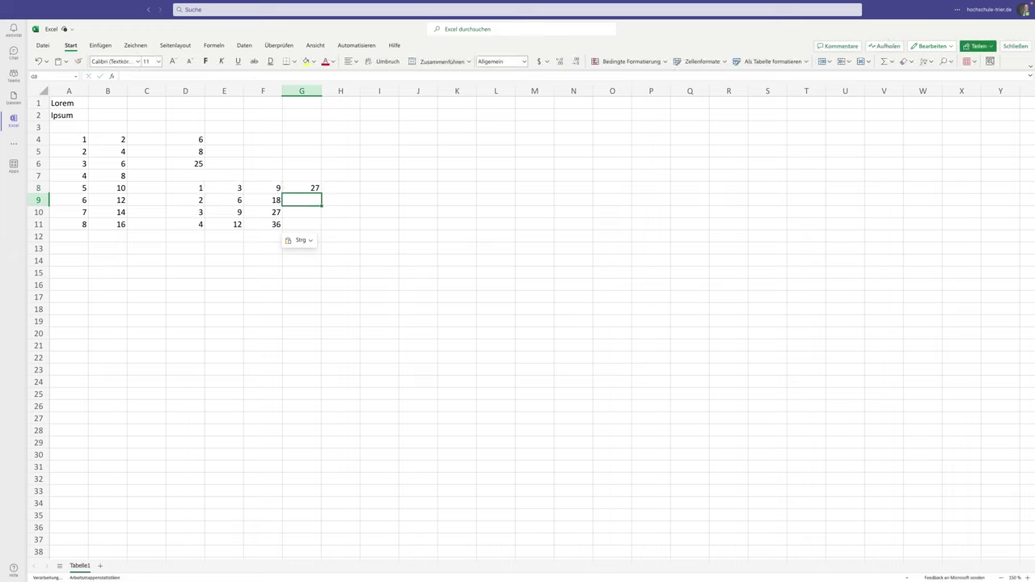
# Fill G8 down to G11 (27, 108, 243, 432) and confirm G11 reads =E11*F11
pyautogui.click(306, 188)
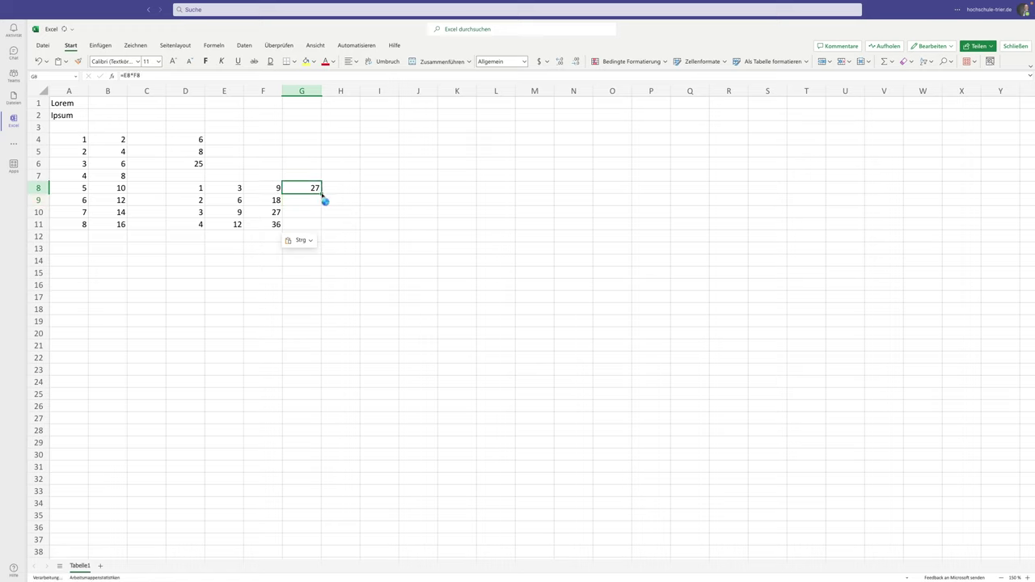
pyautogui.doubleClick(321, 194)
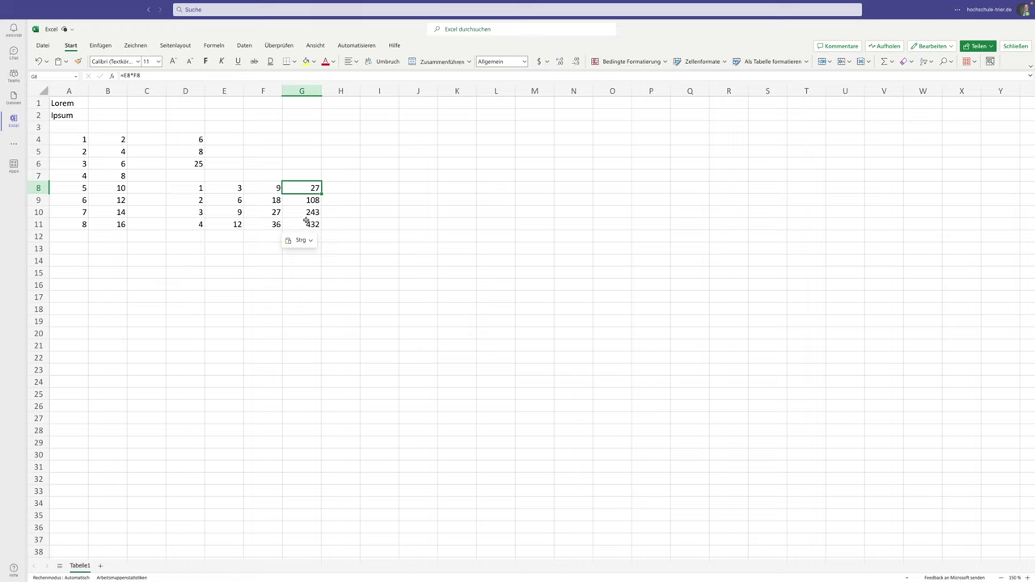
pyautogui.click(304, 224)
pyautogui.doubleClick(304, 223)
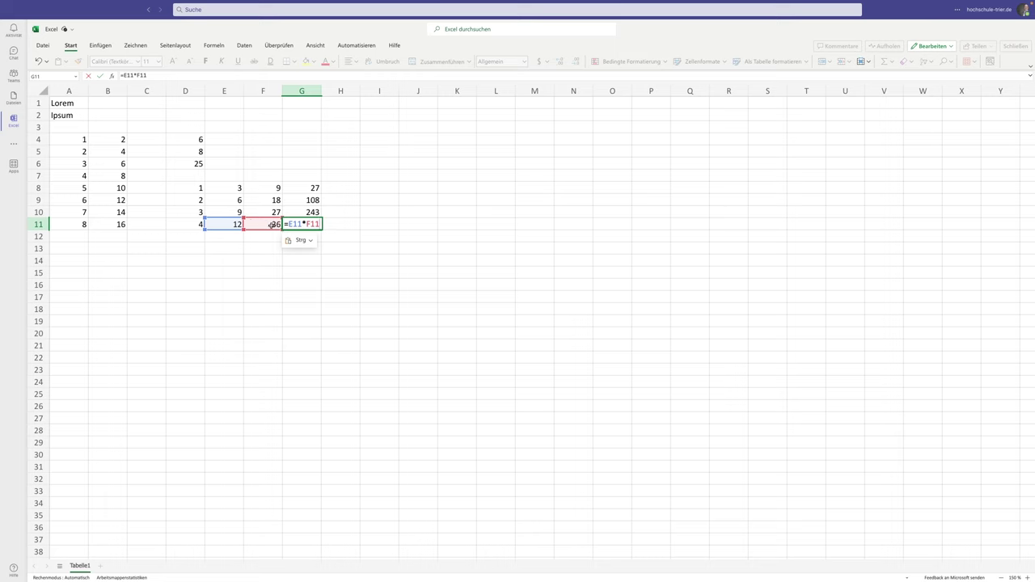
pyautogui.press('Return')
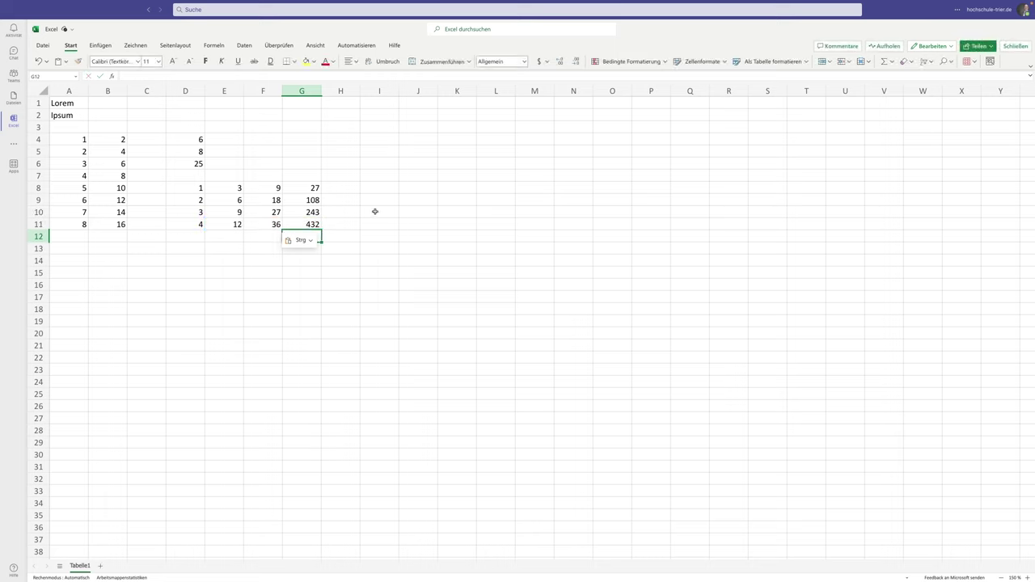
pyautogui.doubleClick(307, 223)
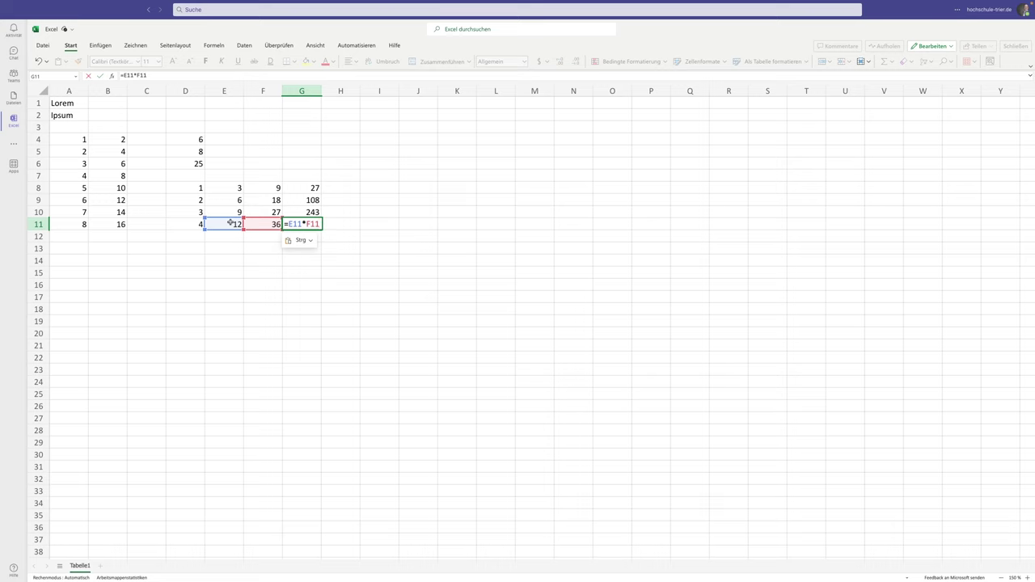
pyautogui.press('Return')
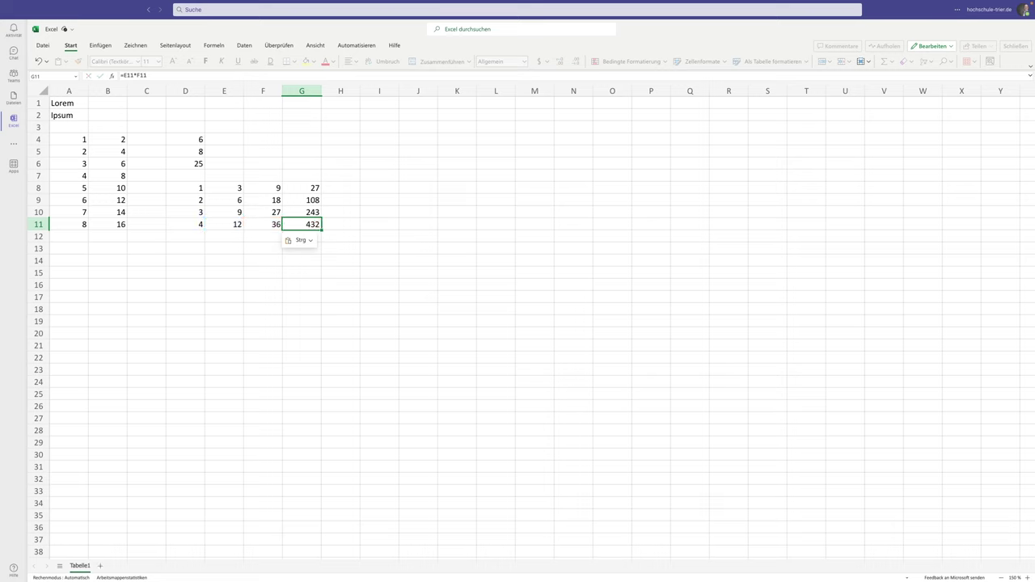
pyautogui.click(337, 186)
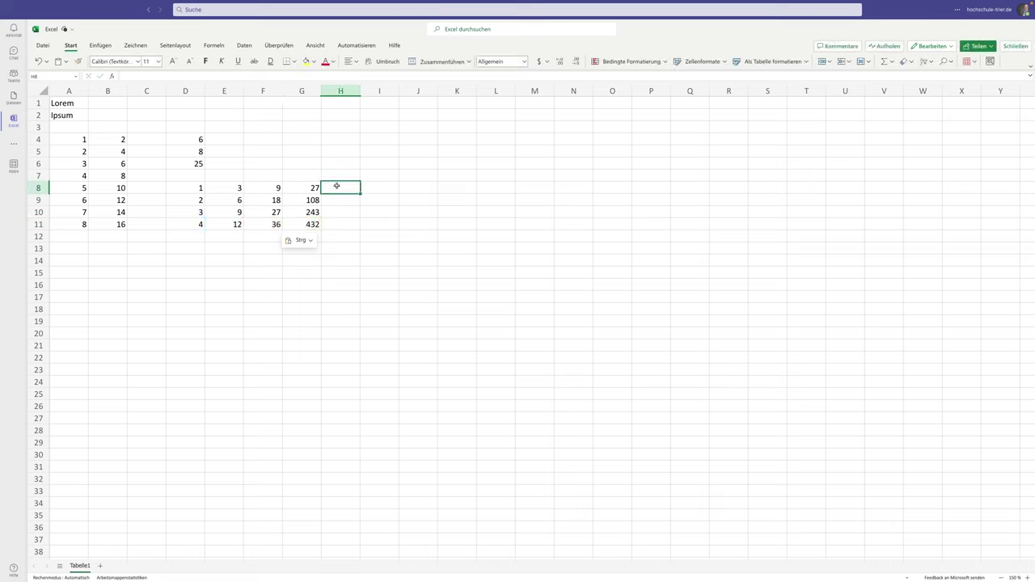
# Enter =E8*G8 in H8 and fill it to H11, giving 81, 648, 2187, 5184
pyautogui.write('=')
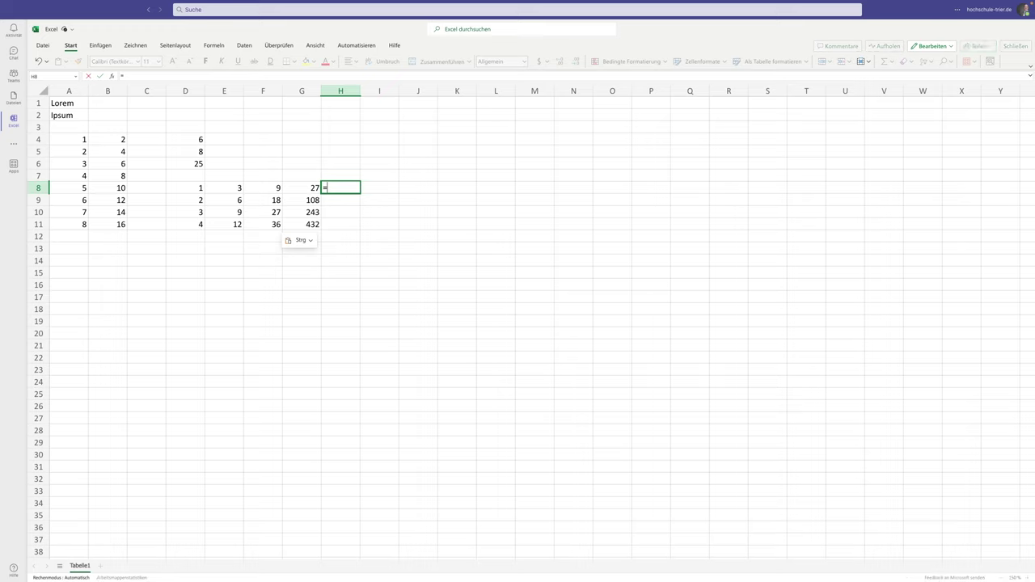
pyautogui.click(230, 188)
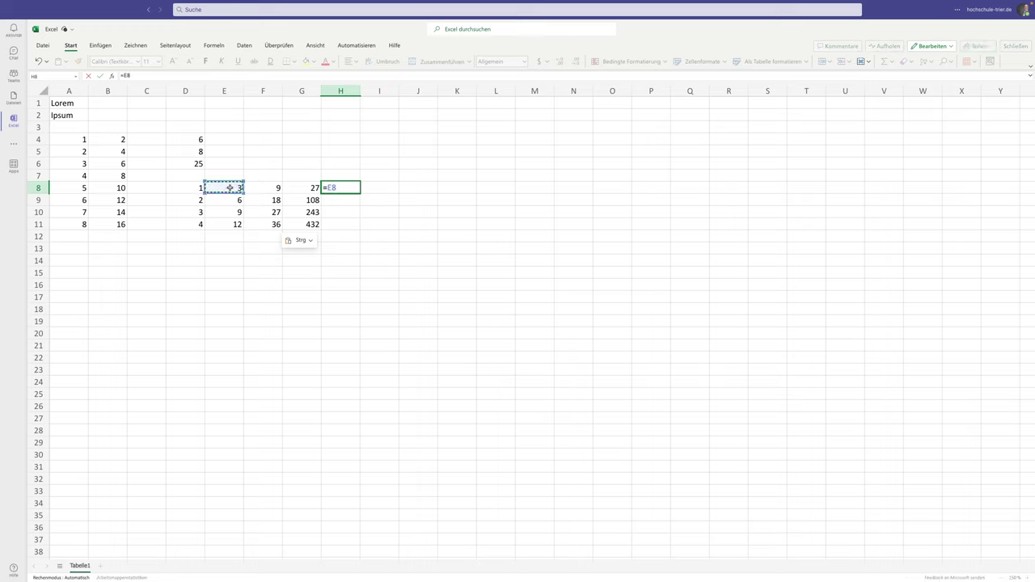
pyautogui.write('*')
pyautogui.click(300, 187)
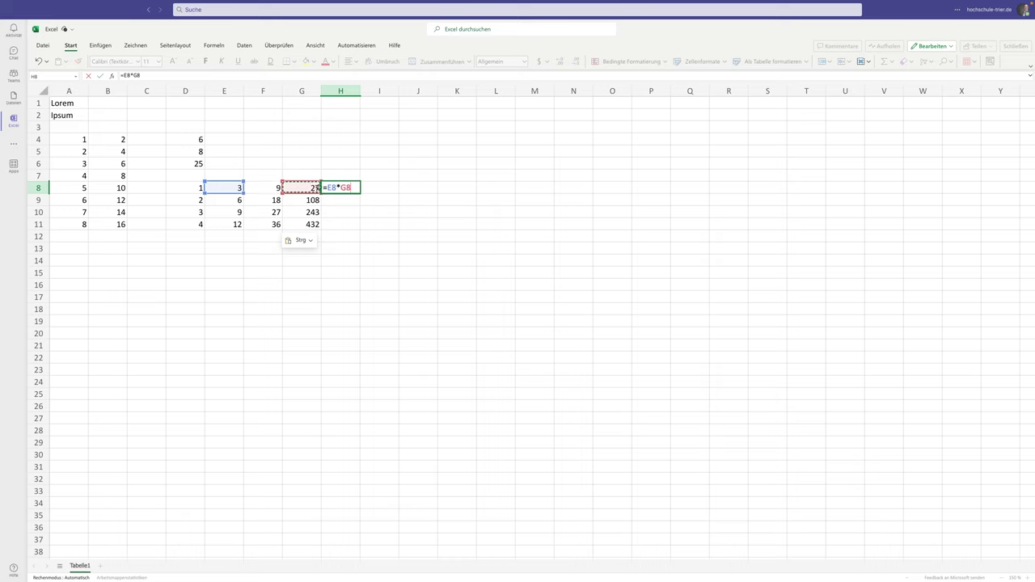
pyautogui.press('Return')
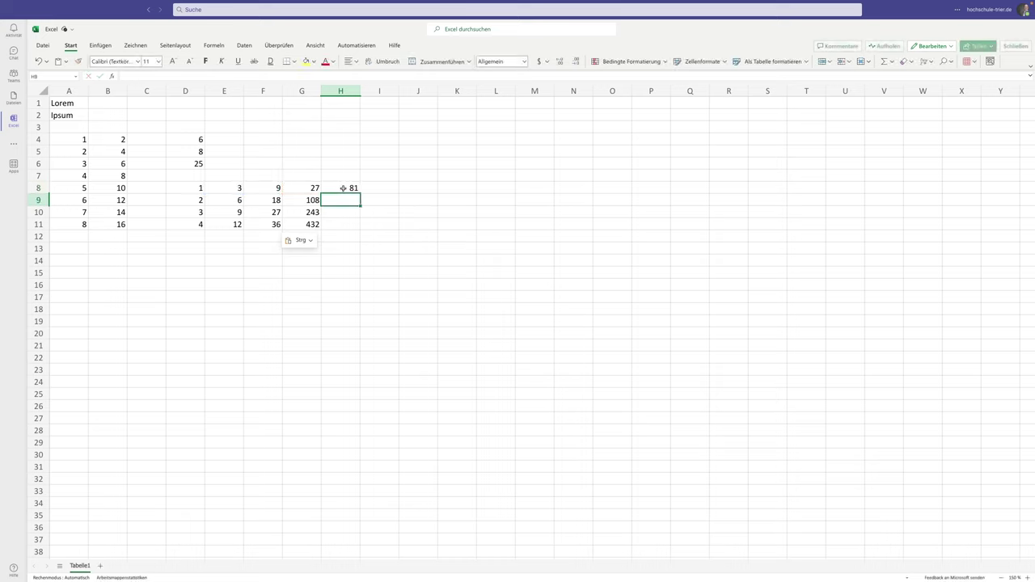
pyautogui.click(342, 188)
pyautogui.moveTo(361, 191); pyautogui.dragTo(361, 229)
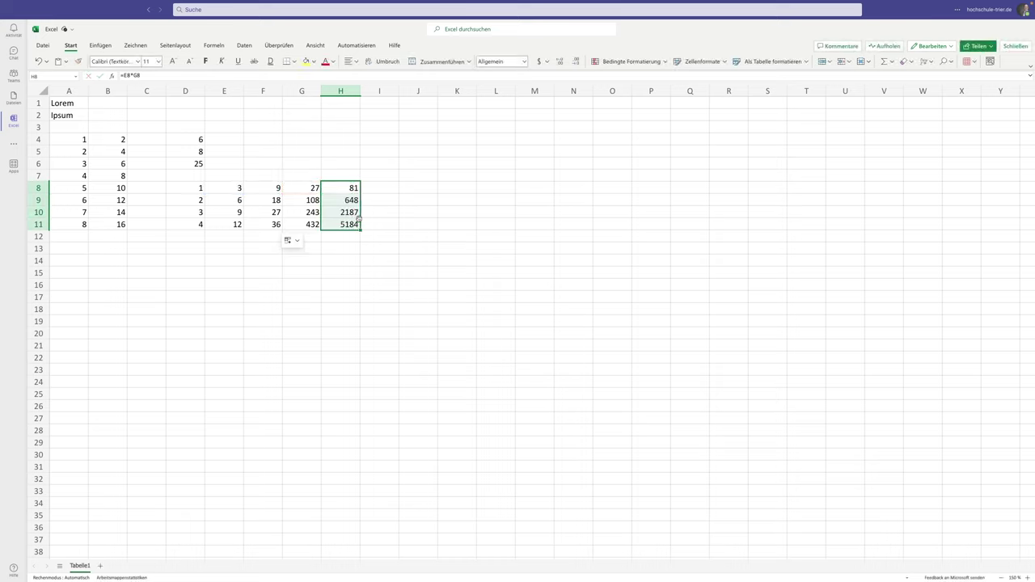
pyautogui.click(353, 187)
pyautogui.doubleClick(353, 187)
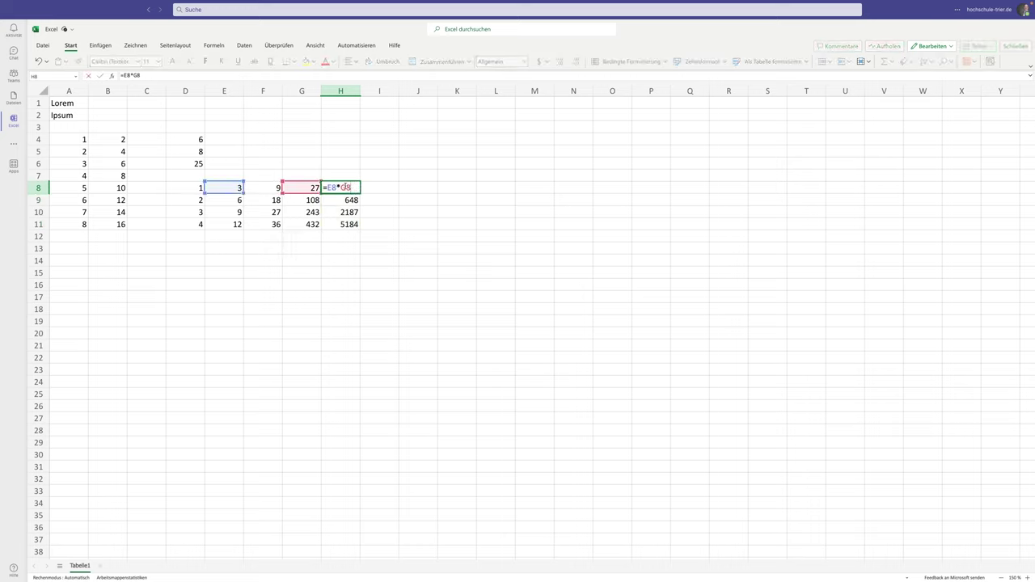
pyautogui.press('Escape')
# Extend the H formulas into I8:I11 as =F8*H8, giving 729 to 186624
pyautogui.moveTo(343, 187); pyautogui.dragTo(375, 230)
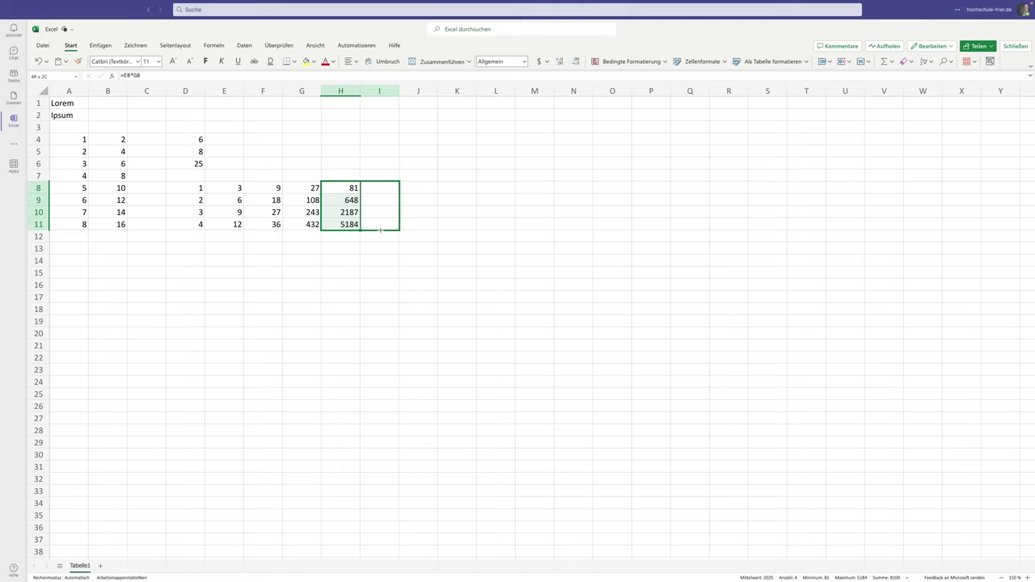
pyautogui.moveTo(380, 231); pyautogui.dragTo(379, 228)
pyautogui.moveTo(397, 231); pyautogui.dragTo(400, 234)
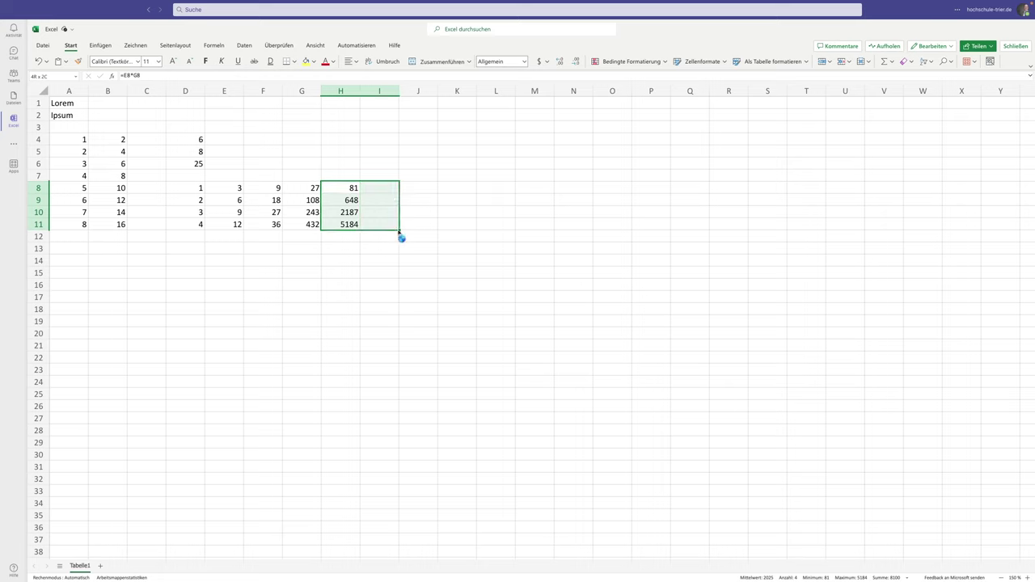
pyautogui.click(380, 188)
pyautogui.press('F2')
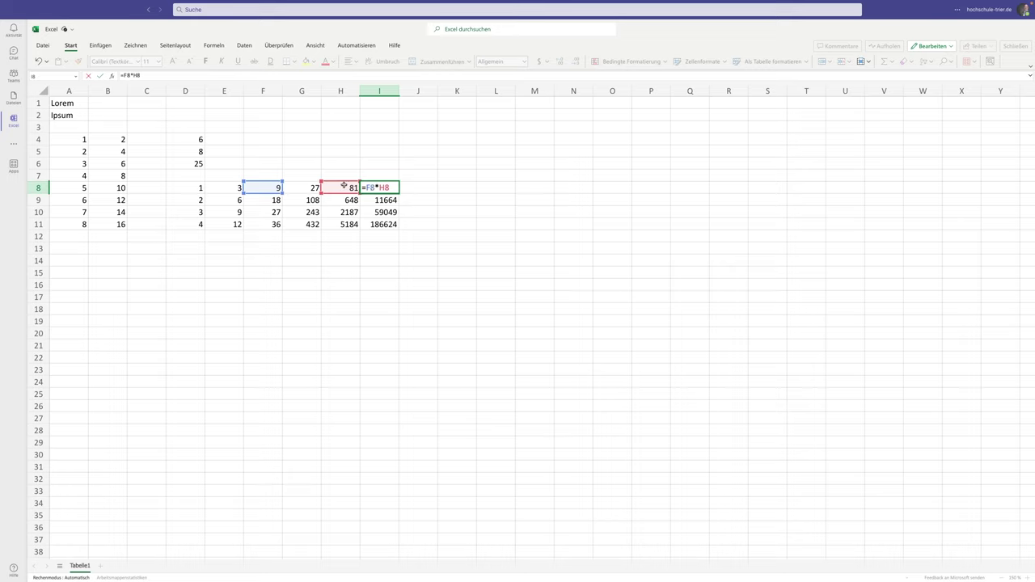
# Confirm I8's 729, then try a $ in H8's formula and restore the relative =E8*G8
pyautogui.hotkey('ctrl', 'Return')
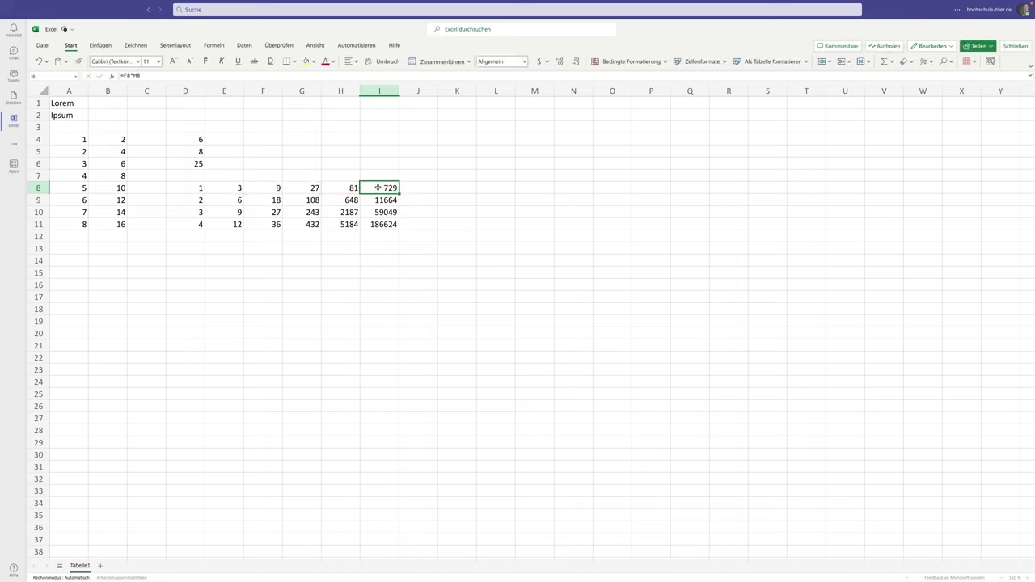
pyautogui.doubleClick(335, 187)
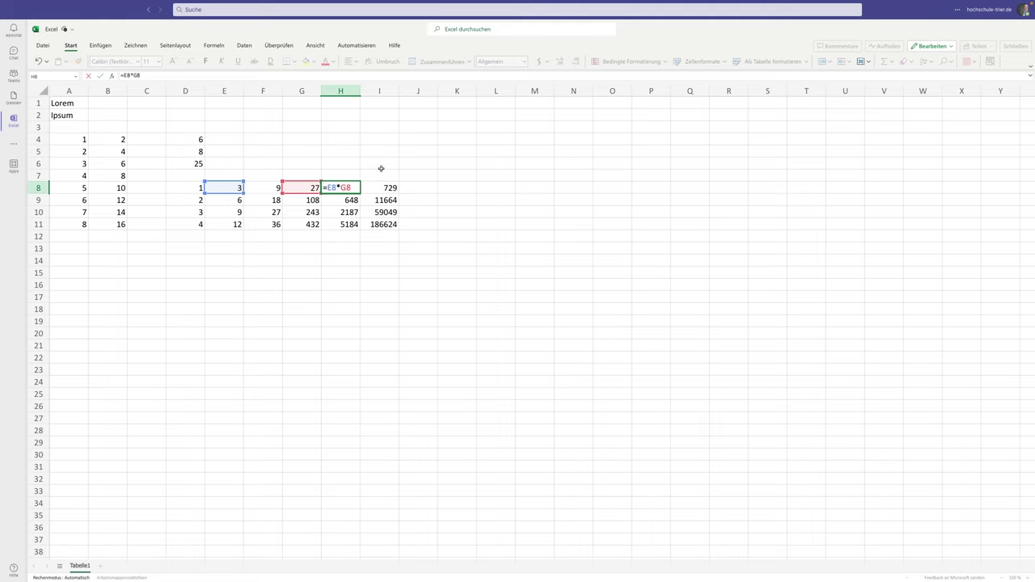
pyautogui.write('$')
pyautogui.hotkey('shift', 'Right')
pyautogui.hotkey('shift', 'Right')
pyautogui.press('F4')
pyautogui.hotkey('ctrl', 'Return')
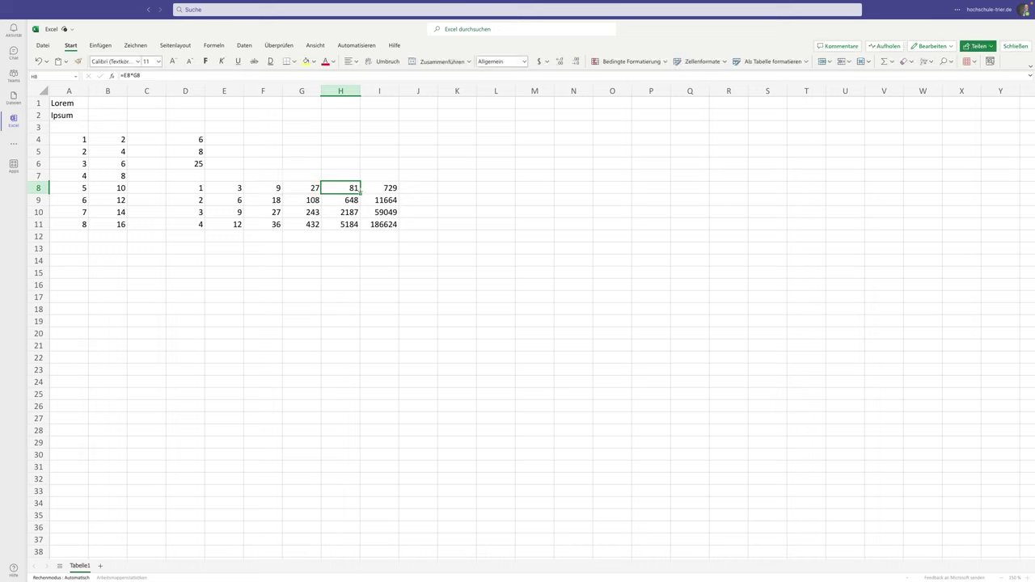
pyautogui.press('F2')
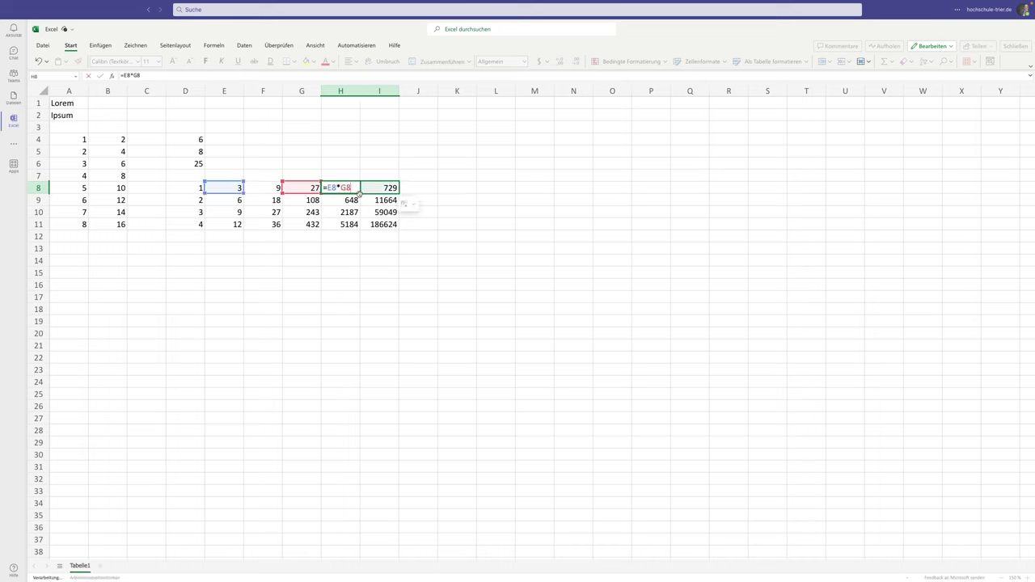
pyautogui.press('Escape')
# Refill H8's formula down to H11 and verify H11 reads =E11*G11
pyautogui.moveTo(361, 194); pyautogui.dragTo(354, 225)
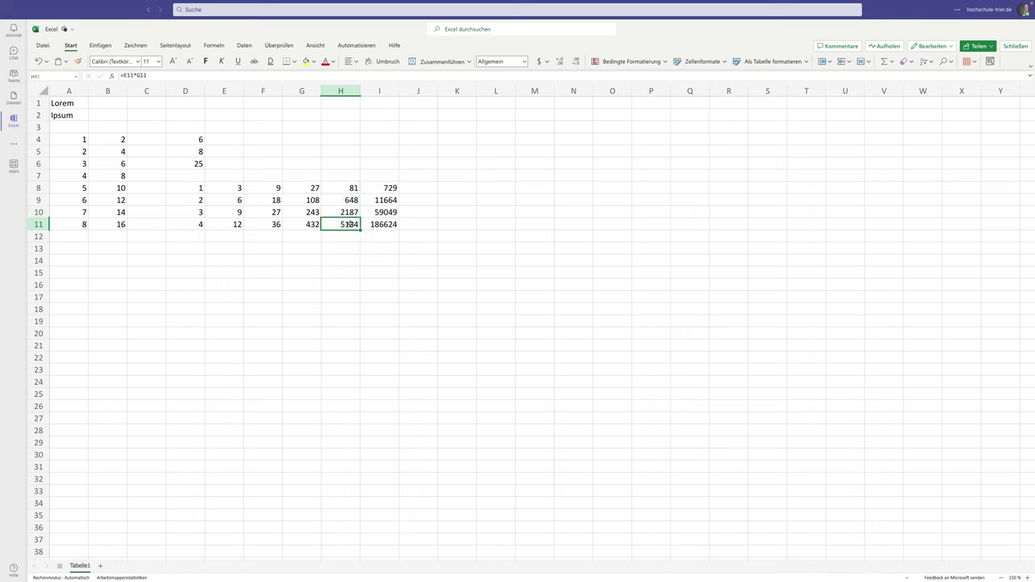
pyautogui.doubleClick(354, 225)
pyautogui.press('Escape')
pyautogui.click(356, 191)
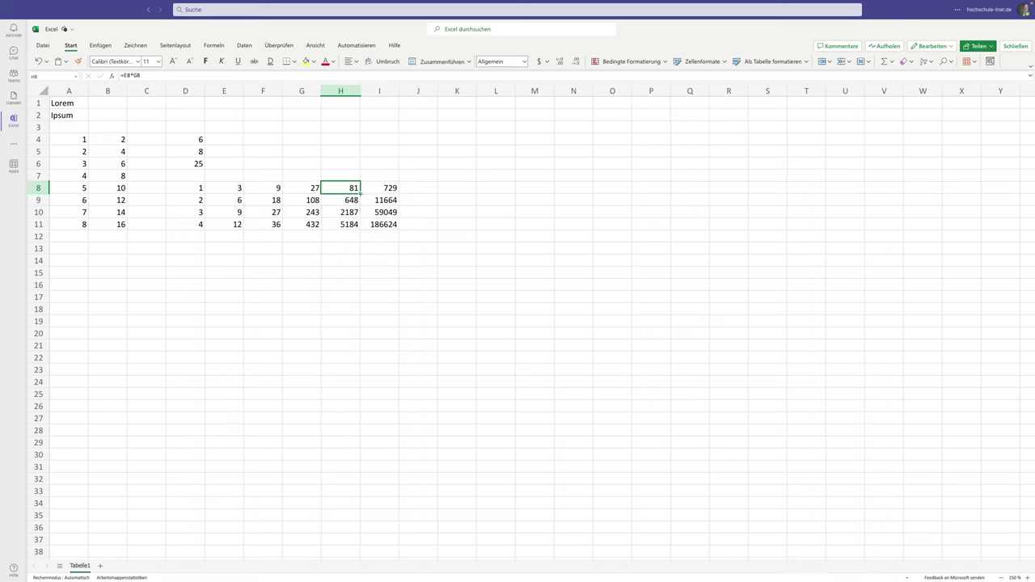
pyautogui.moveTo(364, 195); pyautogui.dragTo(357, 230)
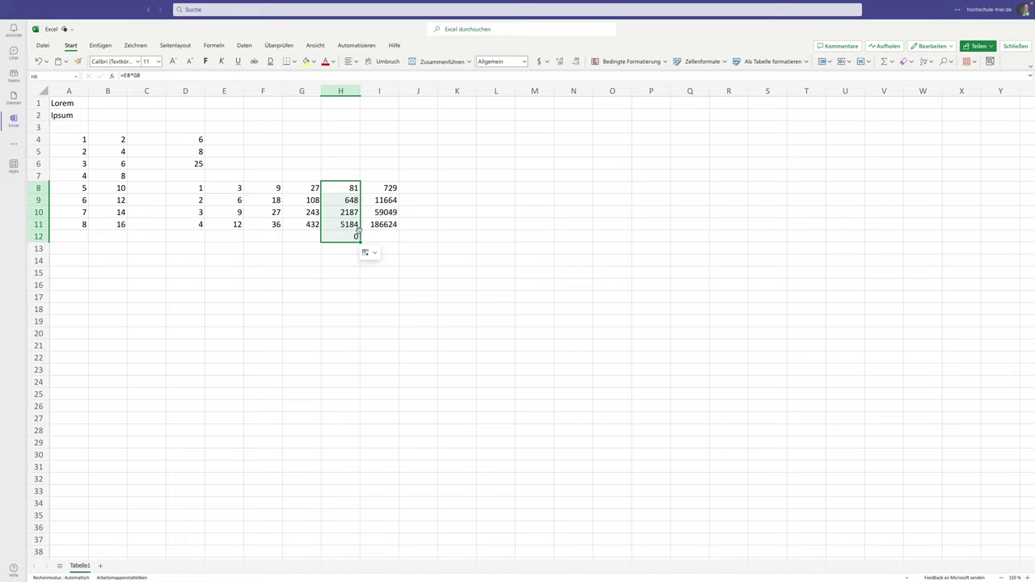
pyautogui.click(355, 226)
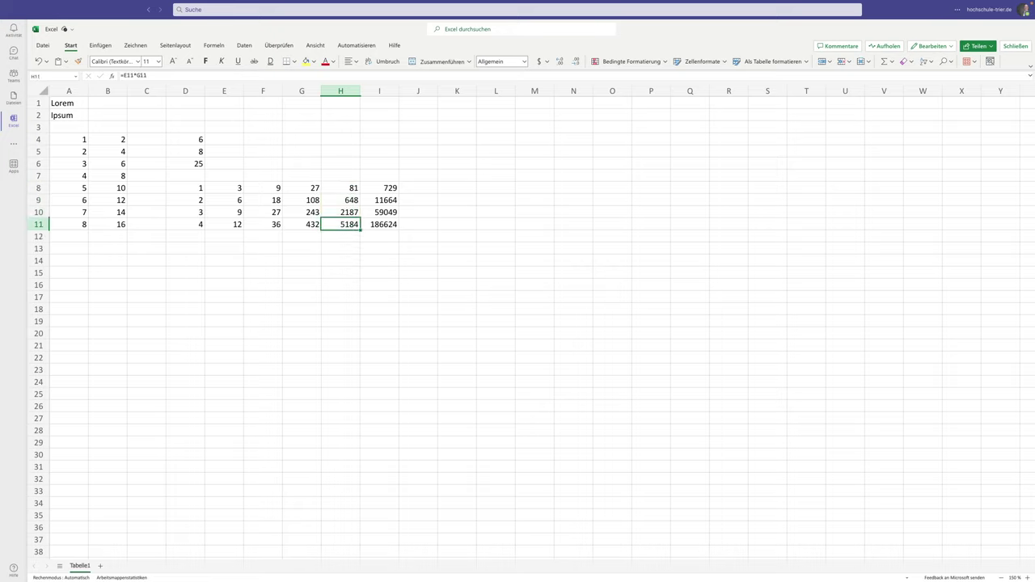
# Change H8's formula to the mixed reference =$E8*G8
pyautogui.click(345, 184)
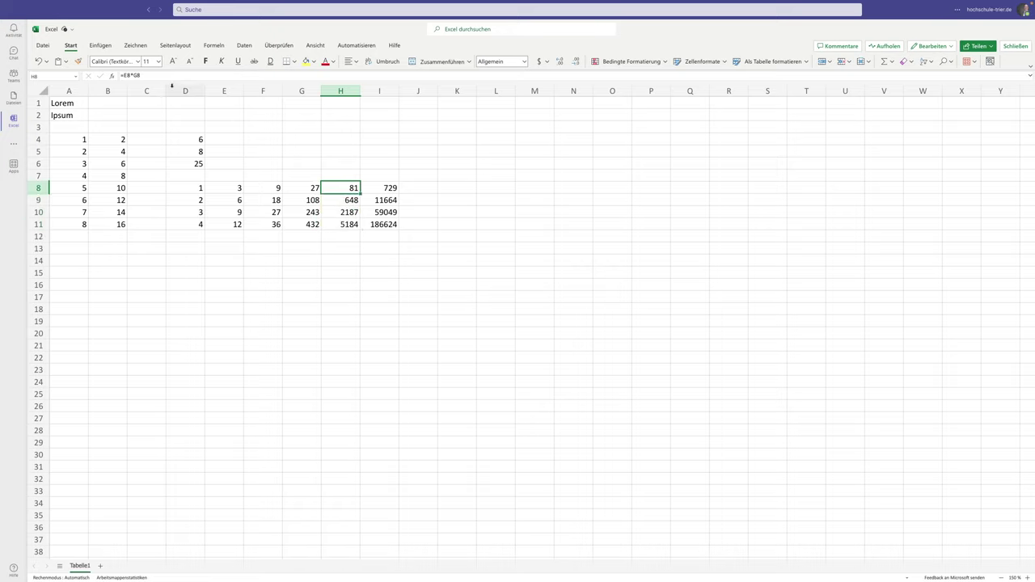
pyautogui.click(122, 76)
pyautogui.write('$')
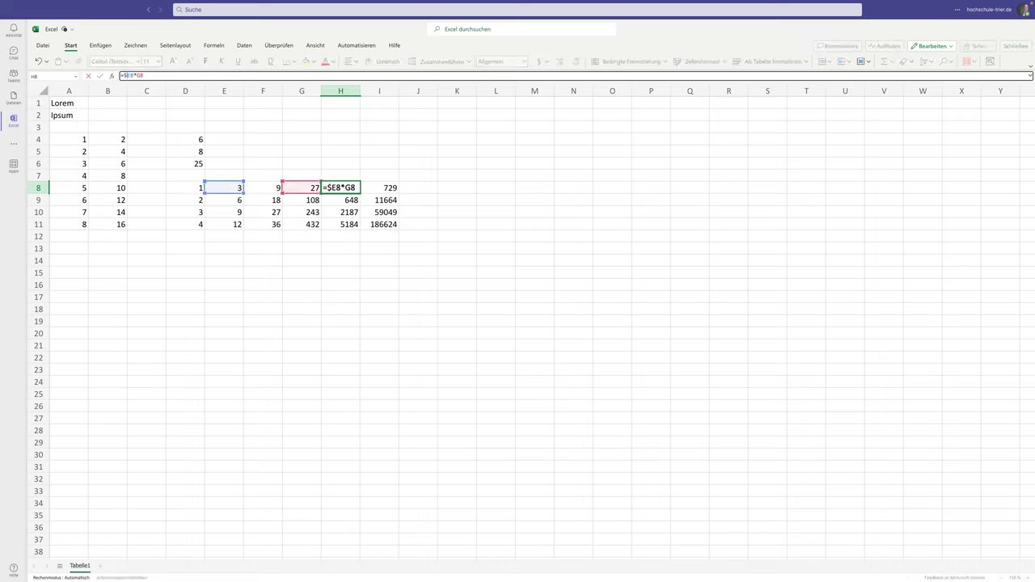
pyautogui.press('Return')
pyautogui.press('Up')
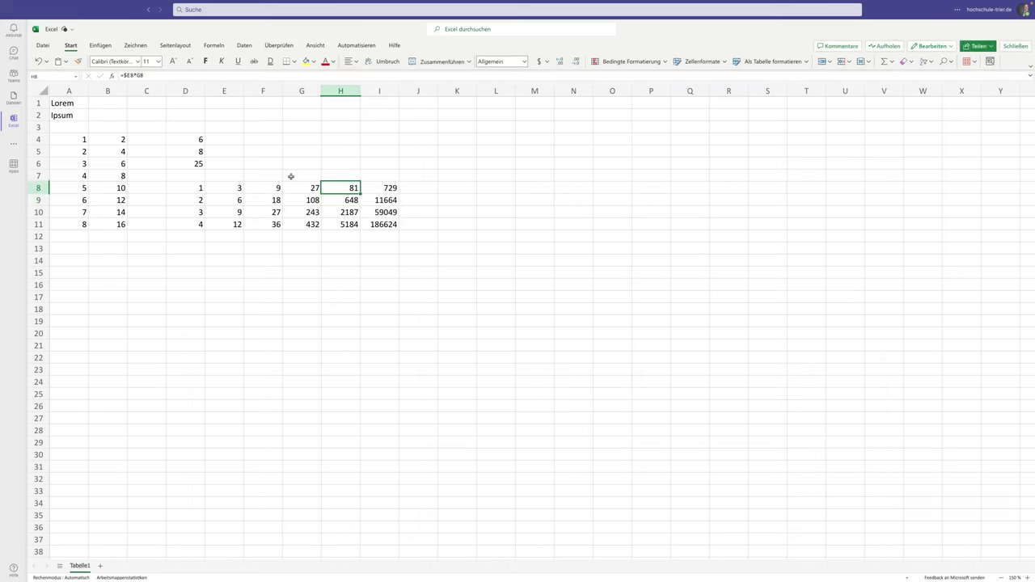
# Paste the =$E8*G8 formula into H8:H11 and check it in H11
pyautogui.hotkey('ctrl', 'c')
pyautogui.keyDown('shift'); pyautogui.click(329, 197); pyautogui.keyUp('shift')
pyautogui.keyDown('shift'); pyautogui.click(341, 224); pyautogui.keyUp('shift')
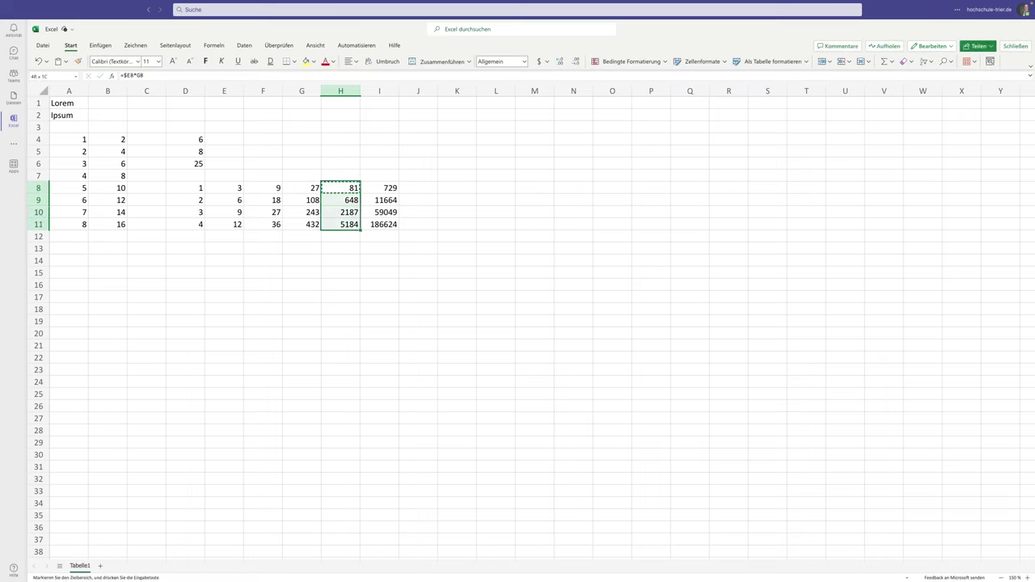
pyautogui.press('Return')
pyautogui.click(349, 224)
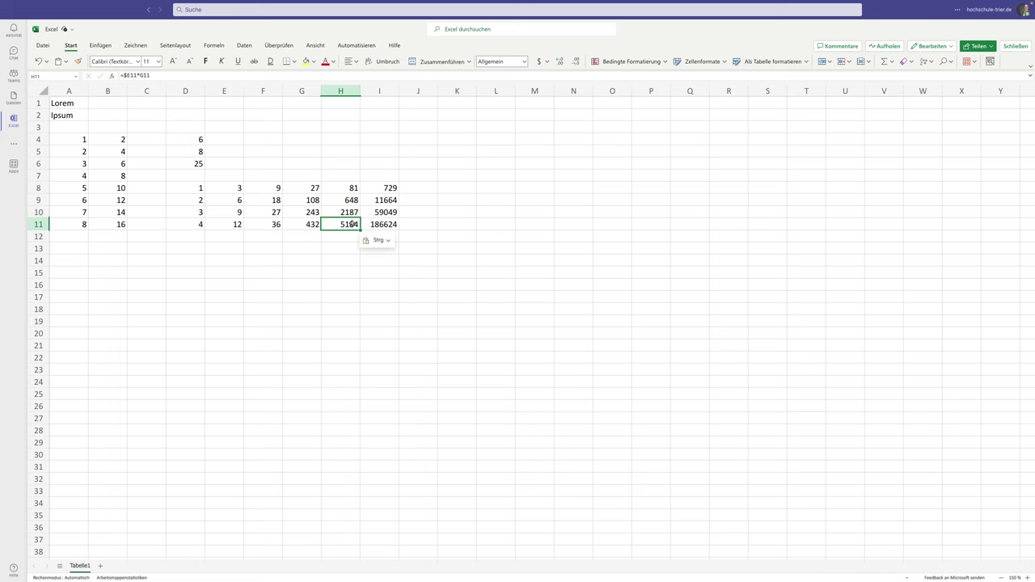
pyautogui.doubleClick(348, 224)
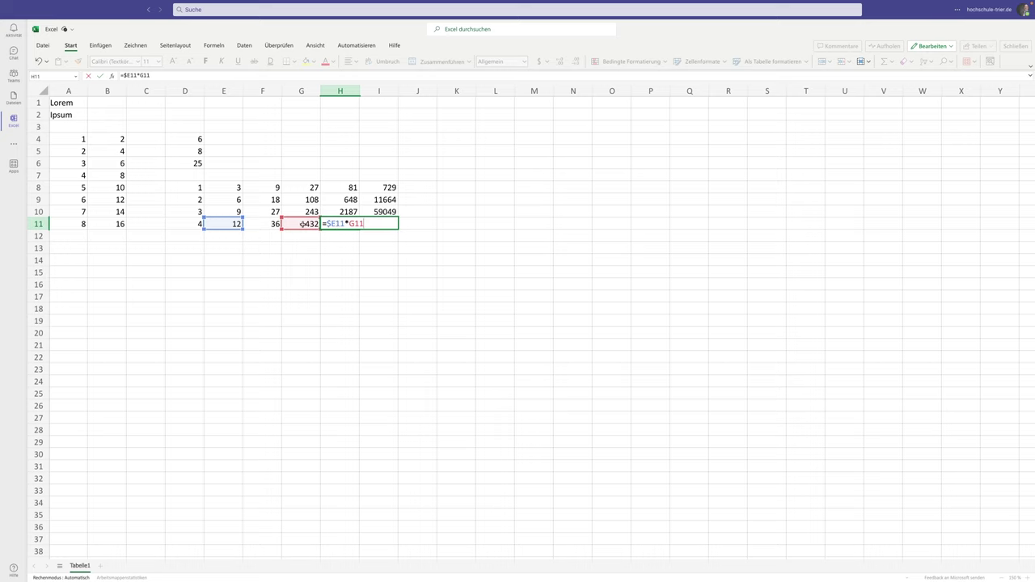
pyautogui.press('Escape')
# Copy H8:H11 into I8:I11, giving 243, 3888, 19683 and 62208
pyautogui.moveTo(346, 186); pyautogui.dragTo(343, 218)
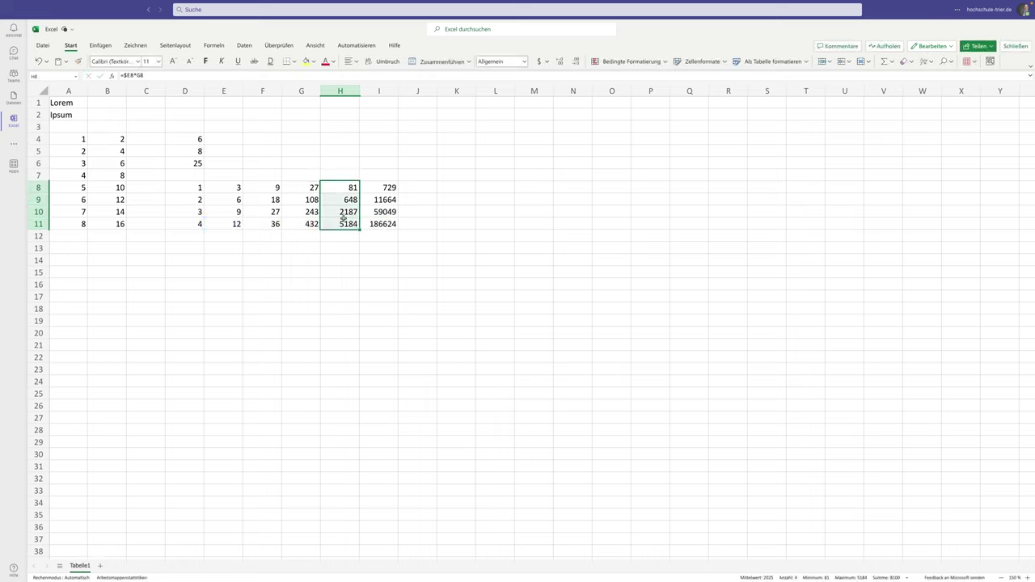
pyautogui.hotkey('ctrl', 'c')
pyautogui.press('Right')
pyautogui.hotkey('ctrl', 'v')
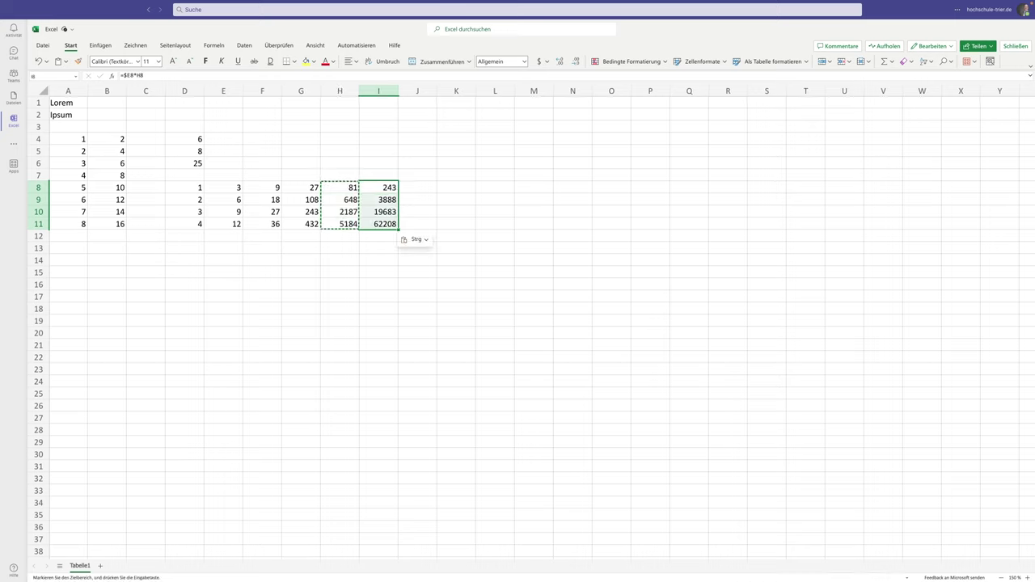
# Inspect I8's formula =$E8*H8, highlighting its $E8 and H8 references, then select D14
pyautogui.click(380, 186)
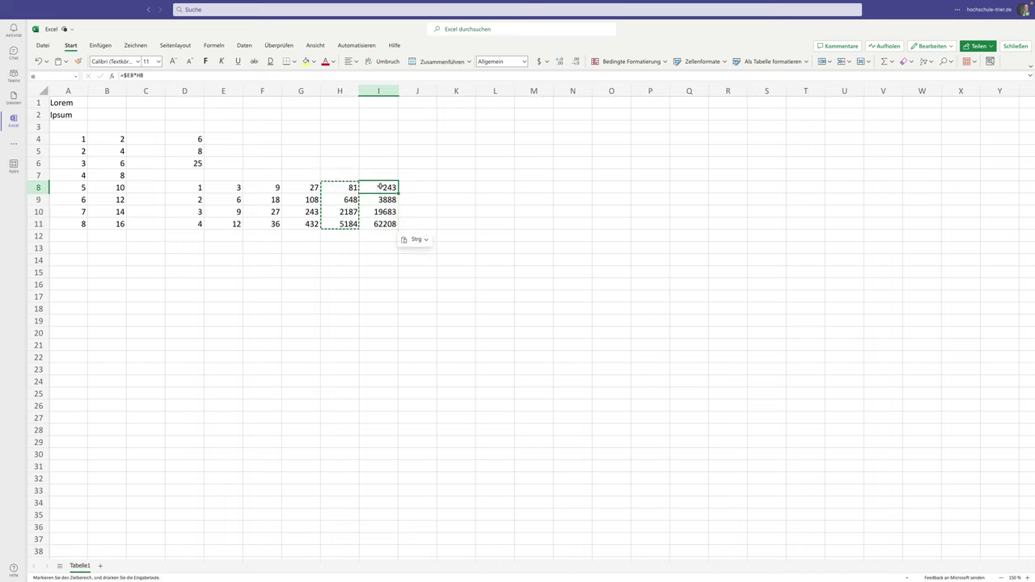
pyautogui.doubleClick(381, 186)
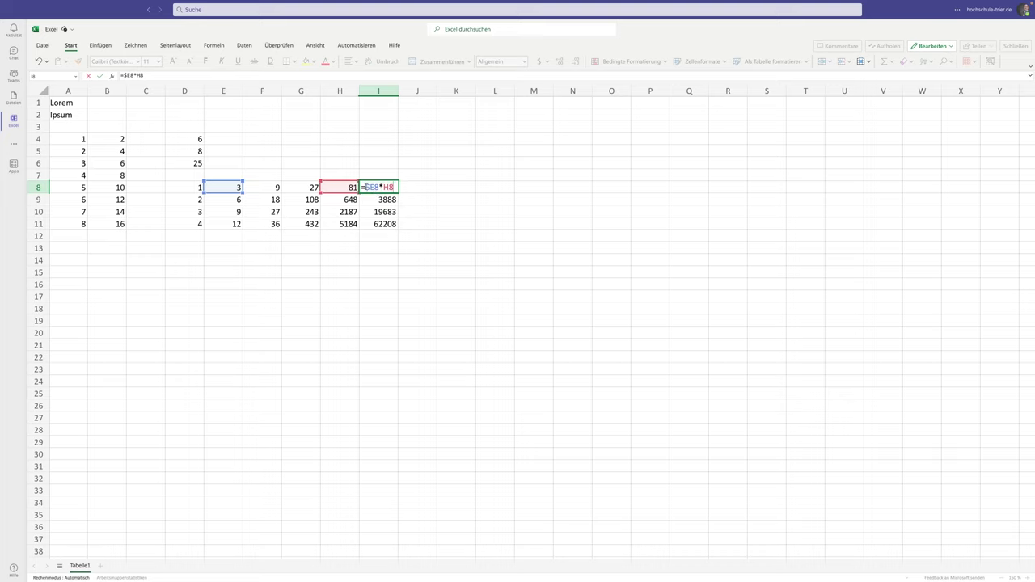
pyautogui.moveTo(365, 187); pyautogui.dragTo(377, 188)
pyautogui.moveTo(383, 186); pyautogui.dragTo(394, 187)
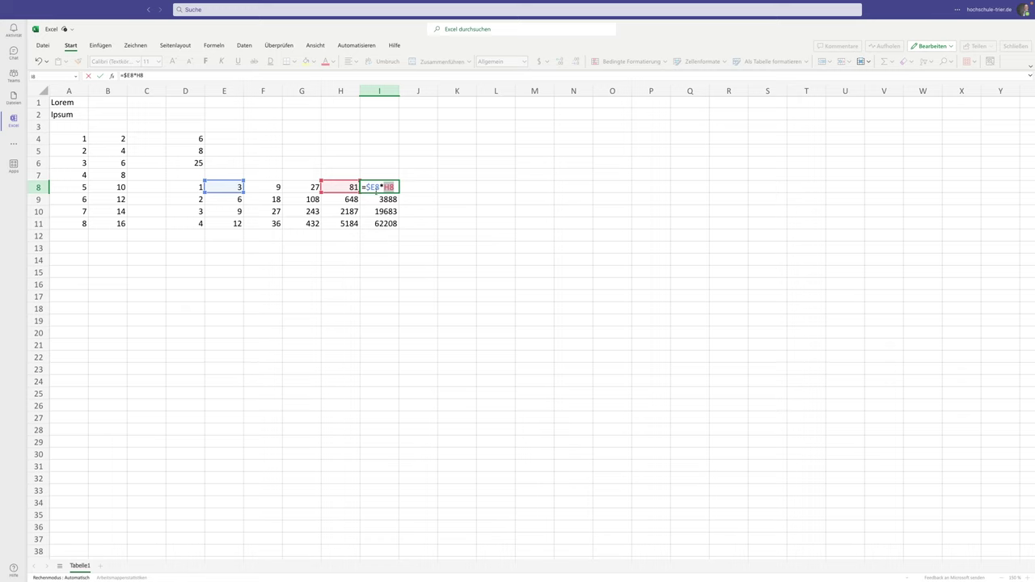
pyautogui.hotkey('ctrl', 'Return')
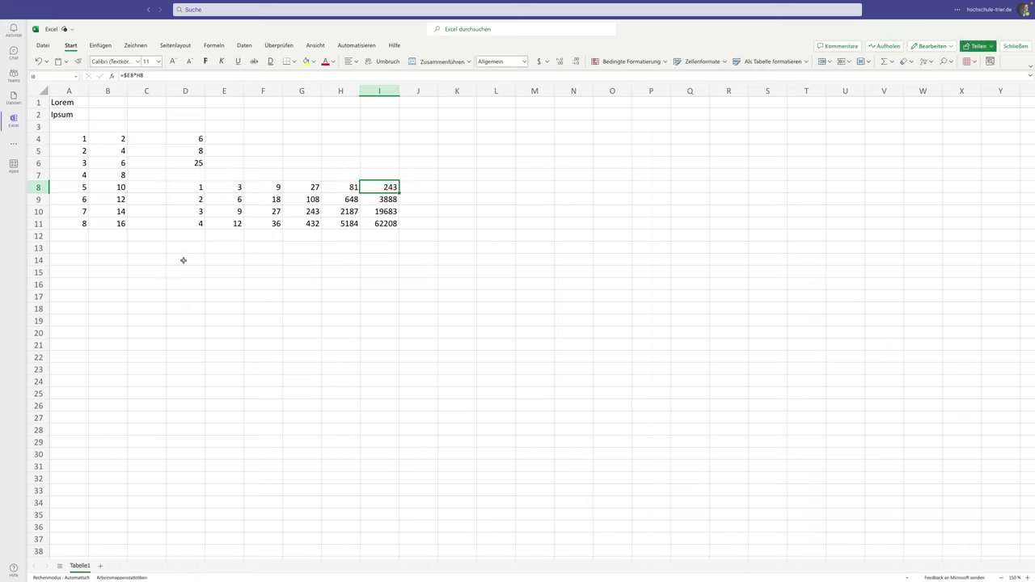
pyautogui.click(184, 260)
# Enter 5 in D14 and 6 in E15
pyautogui.write('5')
pyautogui.press('Return')
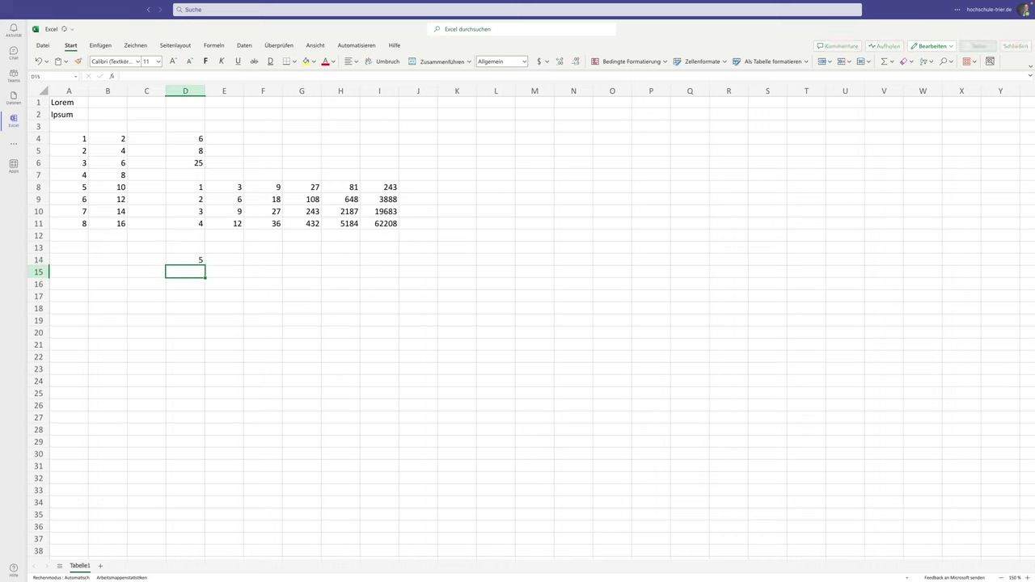
pyautogui.press('Right')
pyautogui.write('6')
pyautogui.press('Right')
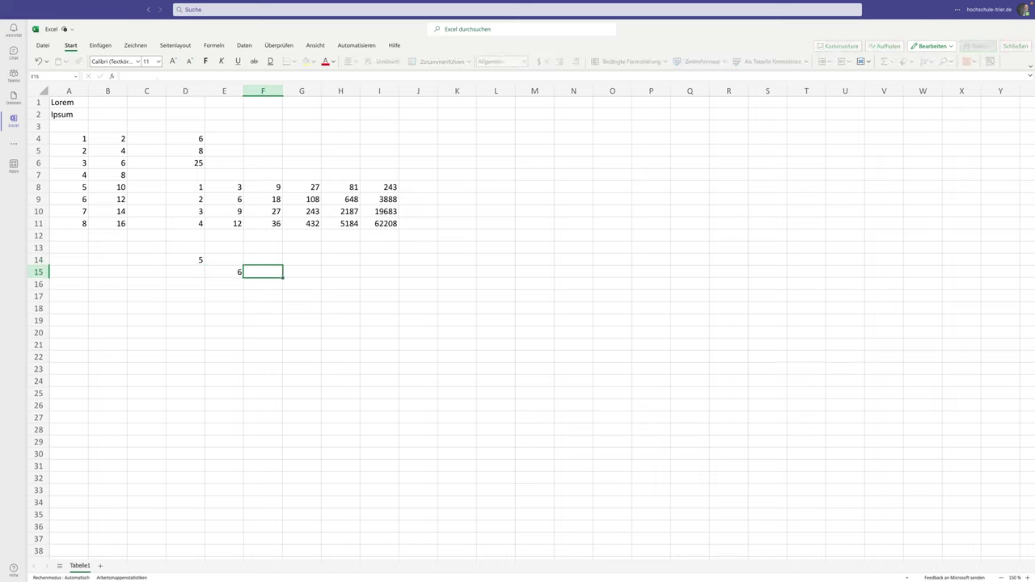
pyautogui.press('Down')
pyautogui.press('Up')
pyautogui.press('Left')
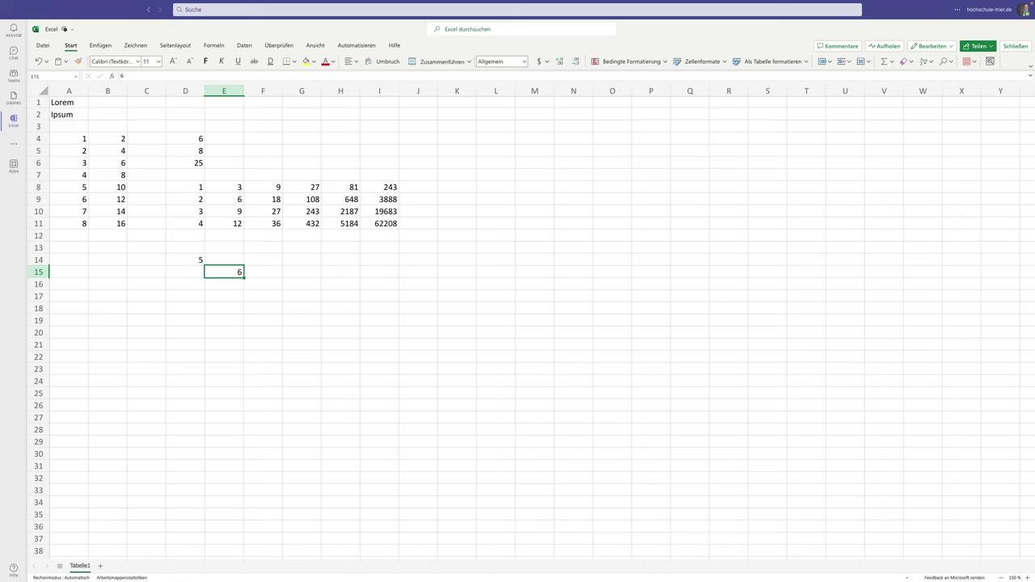
pyautogui.press('Right')
pyautogui.press('Down')
# Enter =D14*E15 in F16, giving 30
pyautogui.write('=')
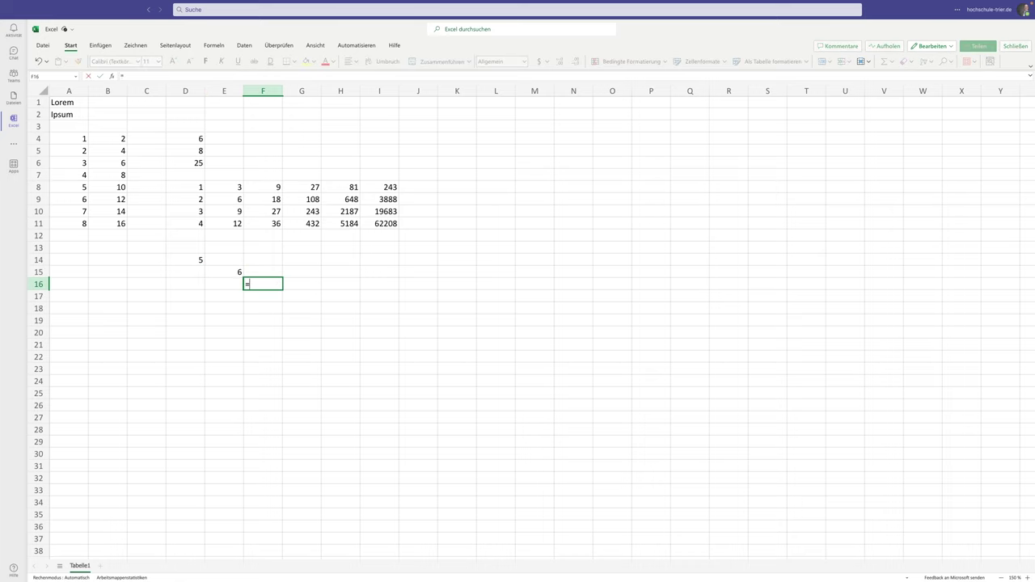
pyautogui.click(178, 262)
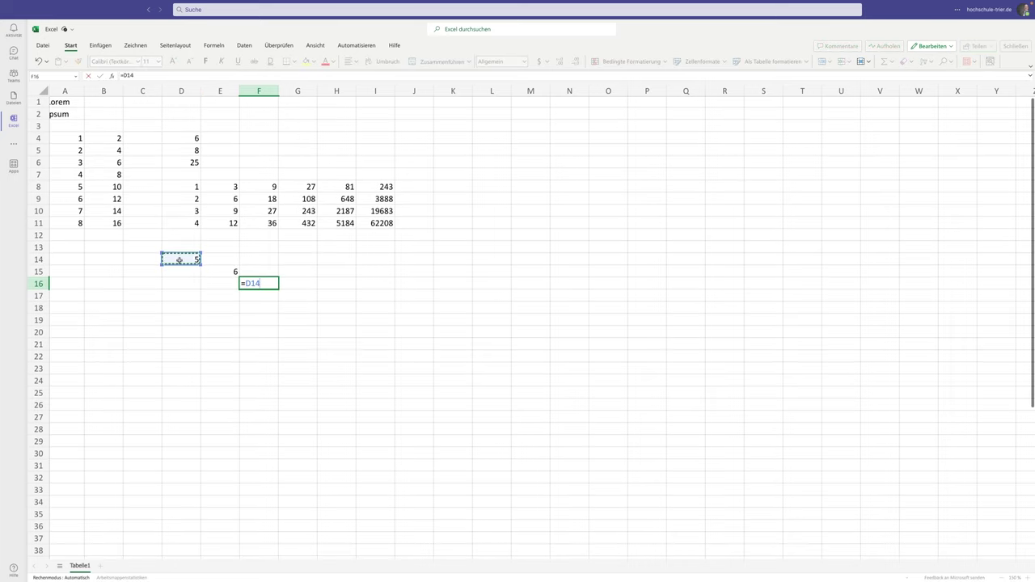
pyautogui.write('*')
pyautogui.click(219, 266)
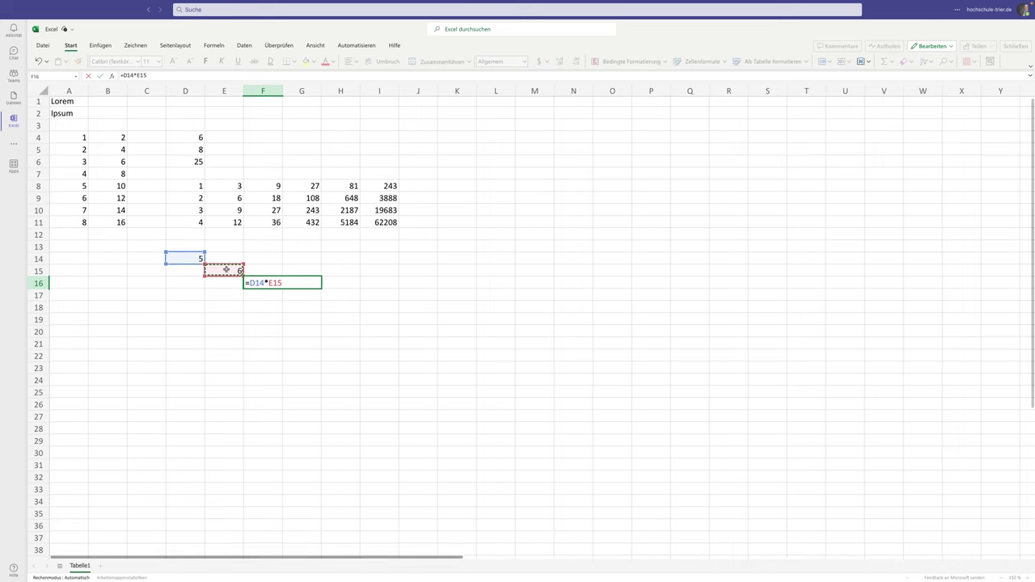
pyautogui.press('Return')
# Change F16's formula to =$D$14*E15, still showing 30
pyautogui.click(265, 282)
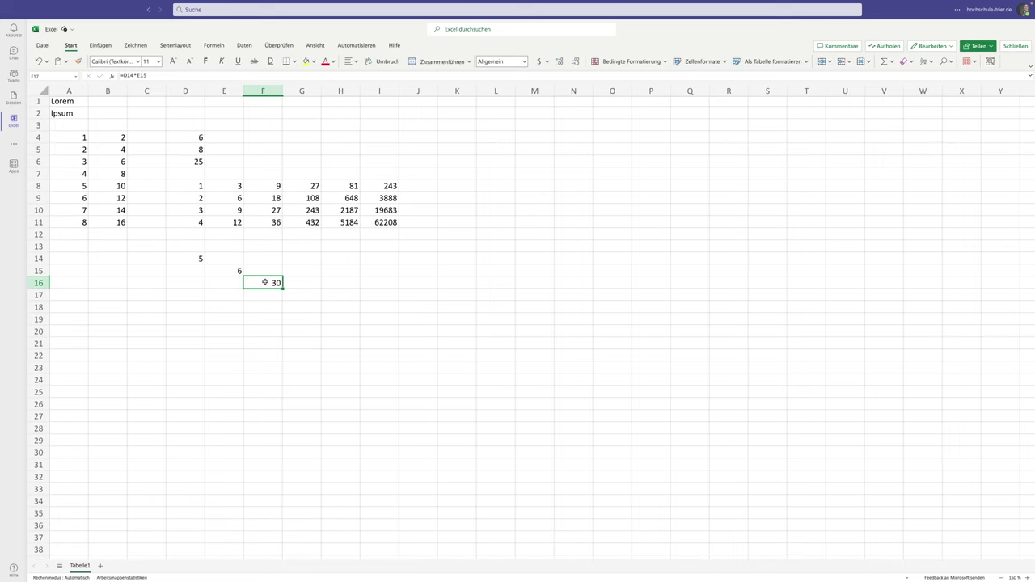
pyautogui.press('F2')
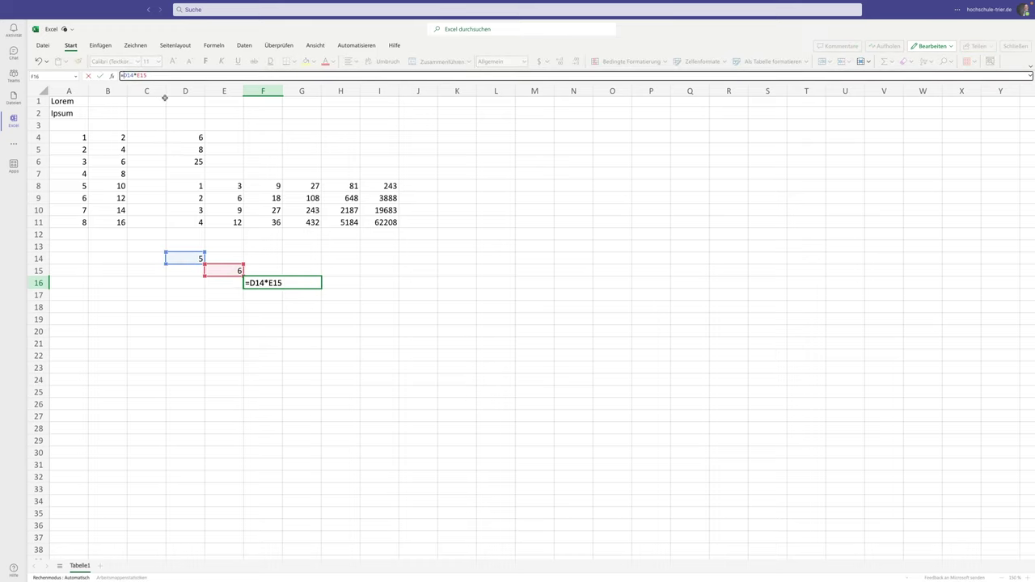
pyautogui.write('$D')
pyautogui.write('$')
pyautogui.press('Return')
pyautogui.click(267, 280)
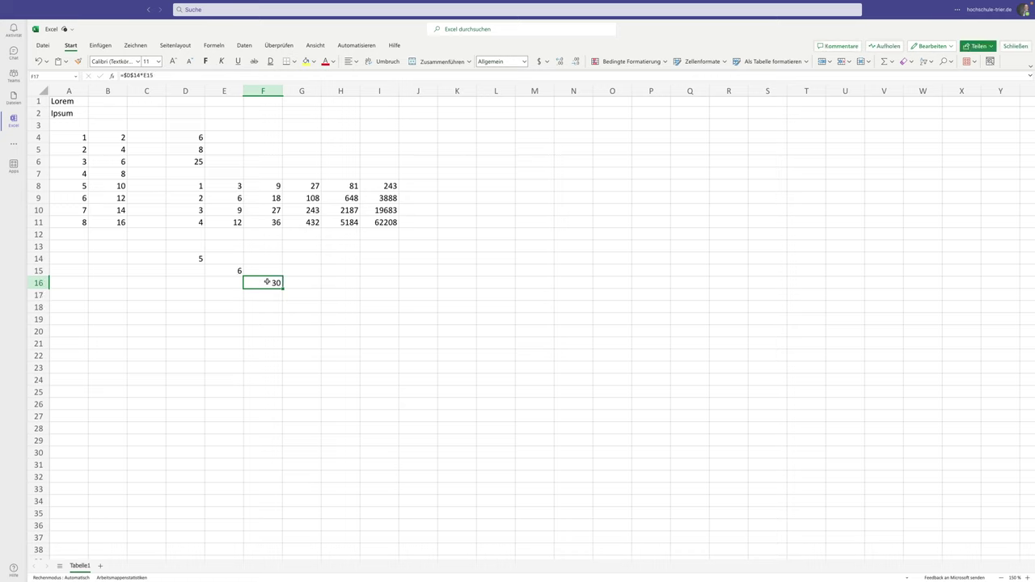
pyautogui.click(226, 278)
# Enter 7, 8 and 9 down column E below the 6
pyautogui.write('7')
pyautogui.press('Return')
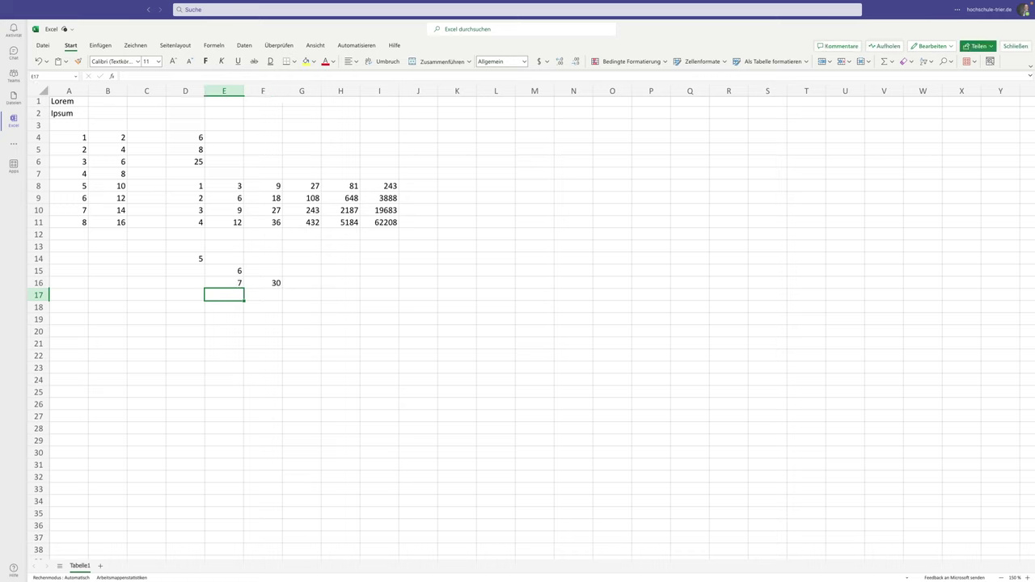
pyautogui.write('8')
pyautogui.press('Return')
pyautogui.write('9')
pyautogui.press('Return')
# Fill F16's =$D$14 formula down to F19 (30, 35, 40, 45) and check F19
pyautogui.click(275, 283)
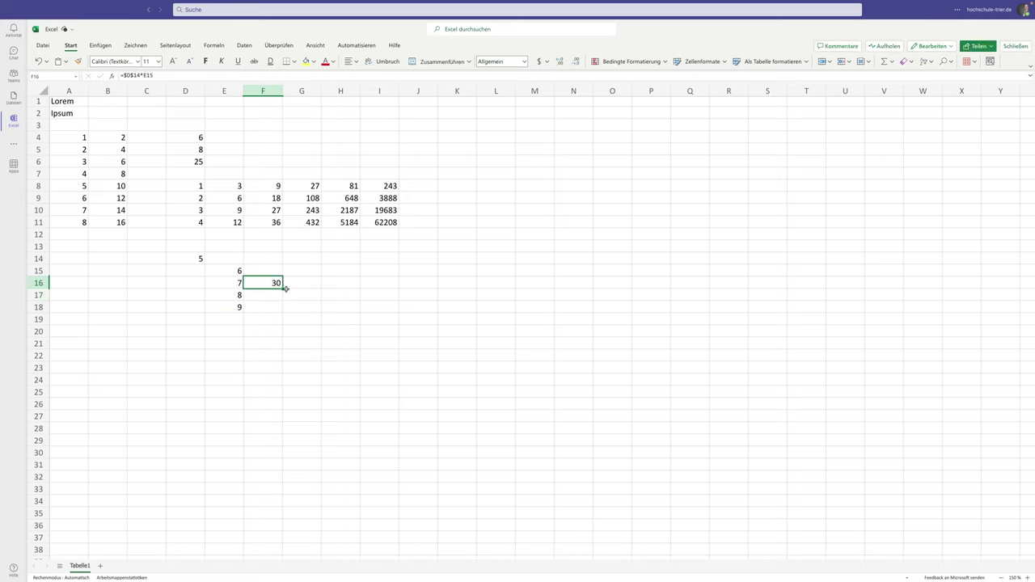
pyautogui.moveTo(282, 288); pyautogui.dragTo(281, 321)
pyautogui.doubleClick(275, 319)
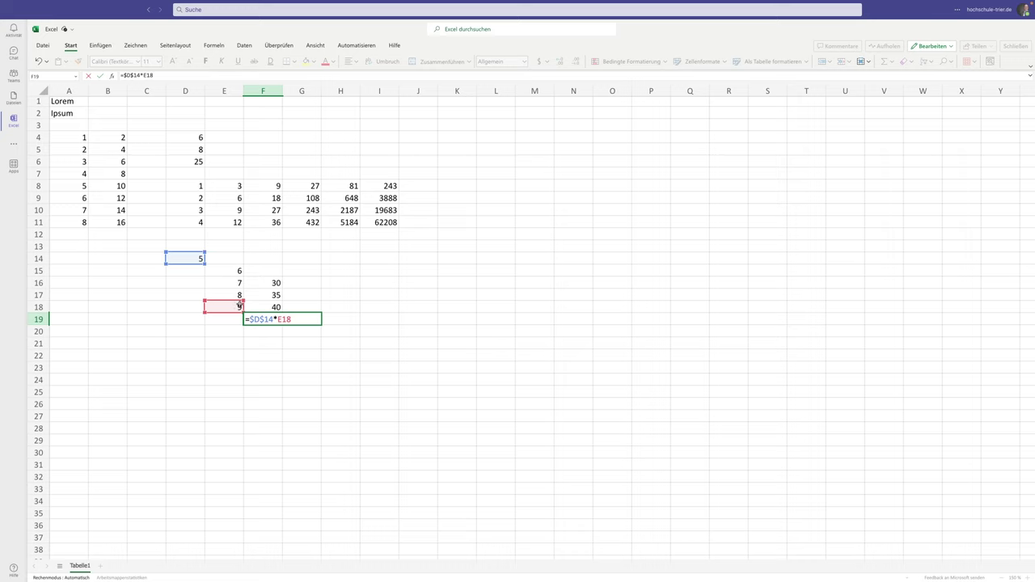
pyautogui.press('Return')
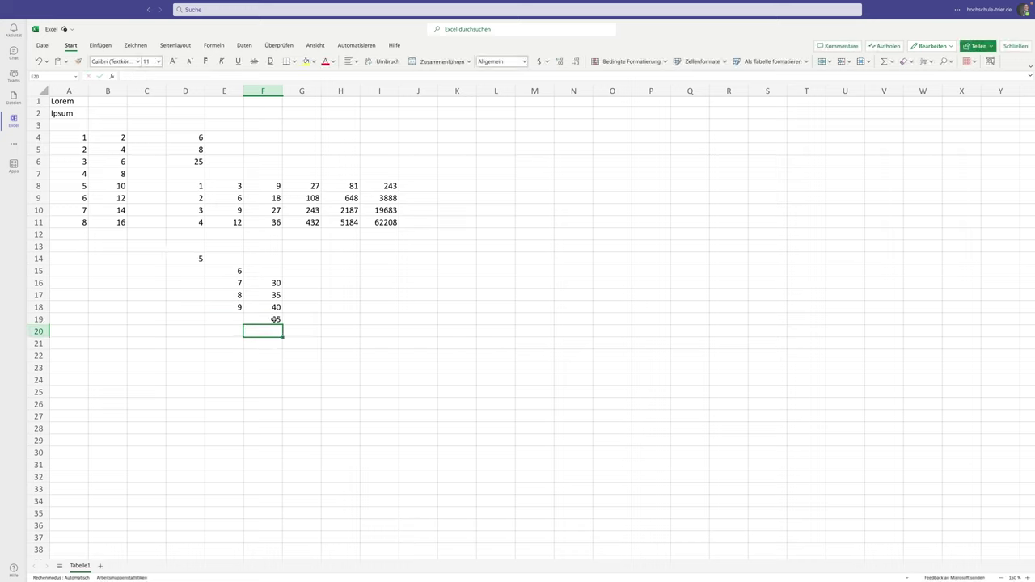
pyautogui.click(194, 259)
# Change D14 to 2 and check F18's formula =$D$14*E17, now 16
pyautogui.write('2')
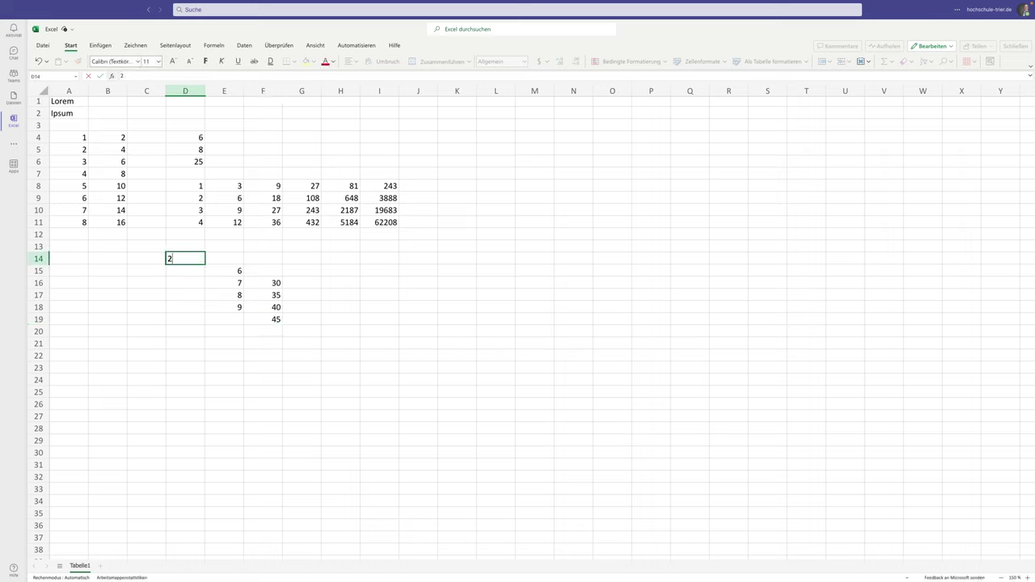
pyautogui.press('Return')
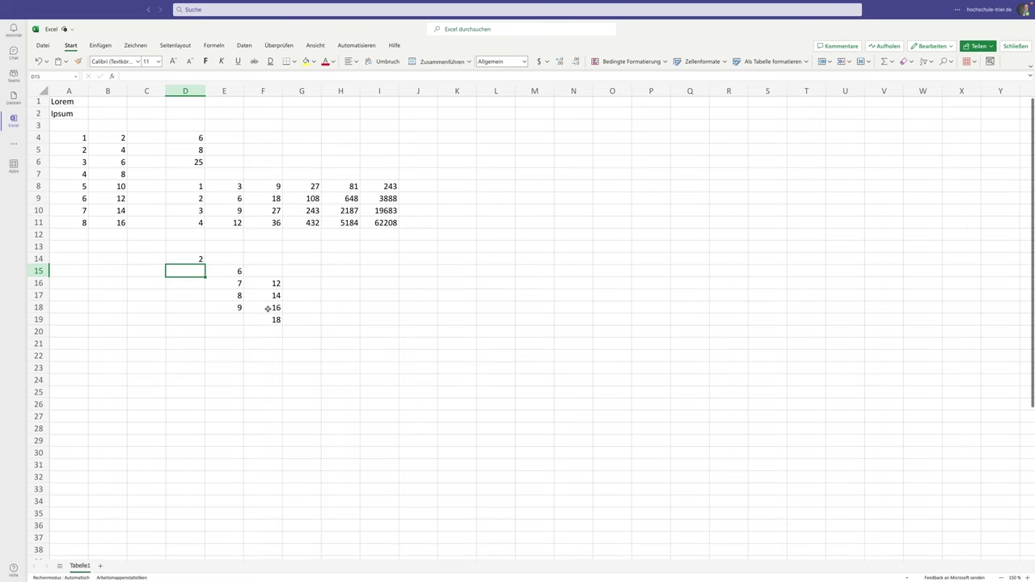
pyautogui.click(262, 305)
pyautogui.doubleClick(263, 304)
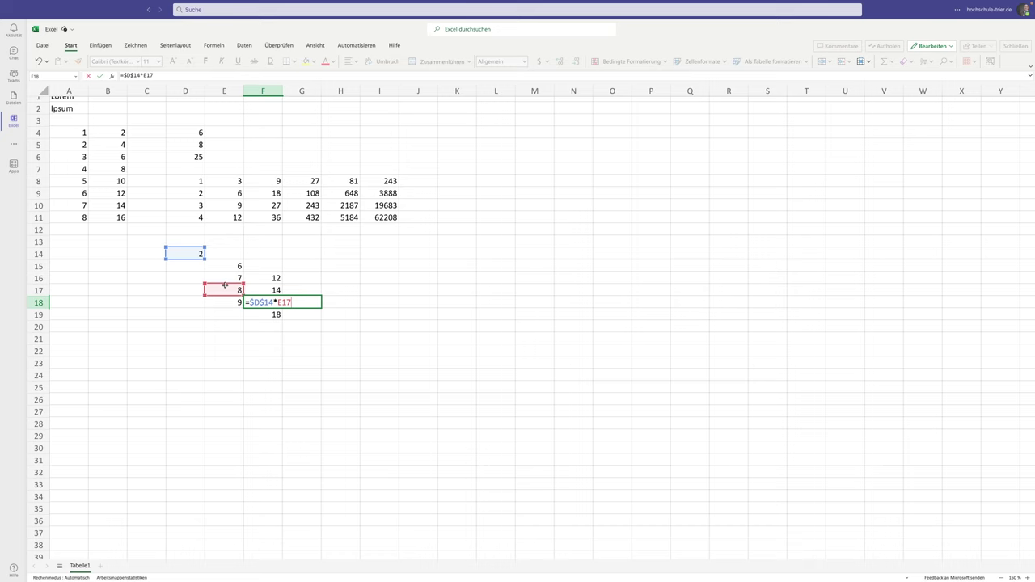
pyautogui.press('Return')
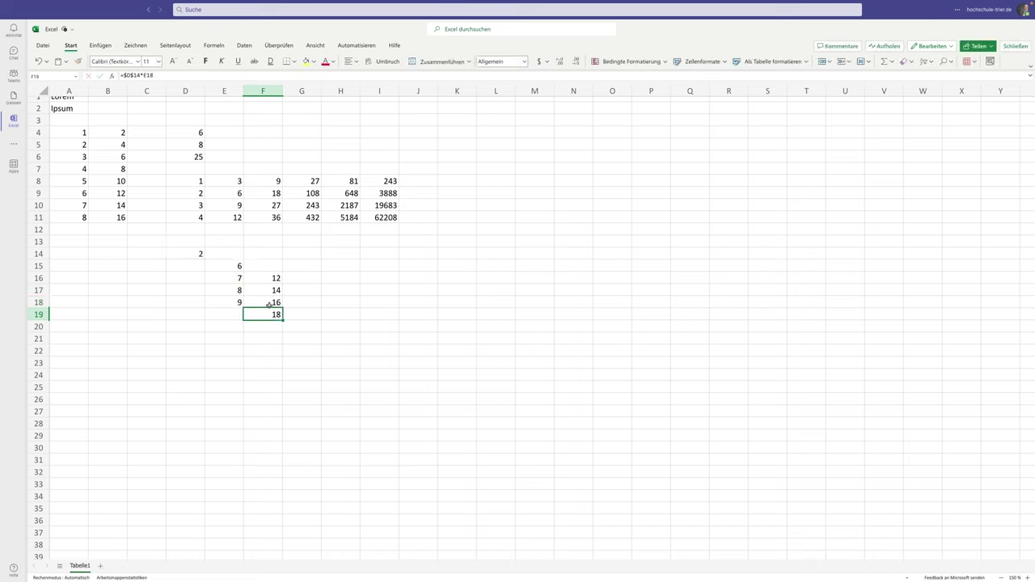
# Select D14 and clear its address from the Name Box
pyautogui.click(195, 258)
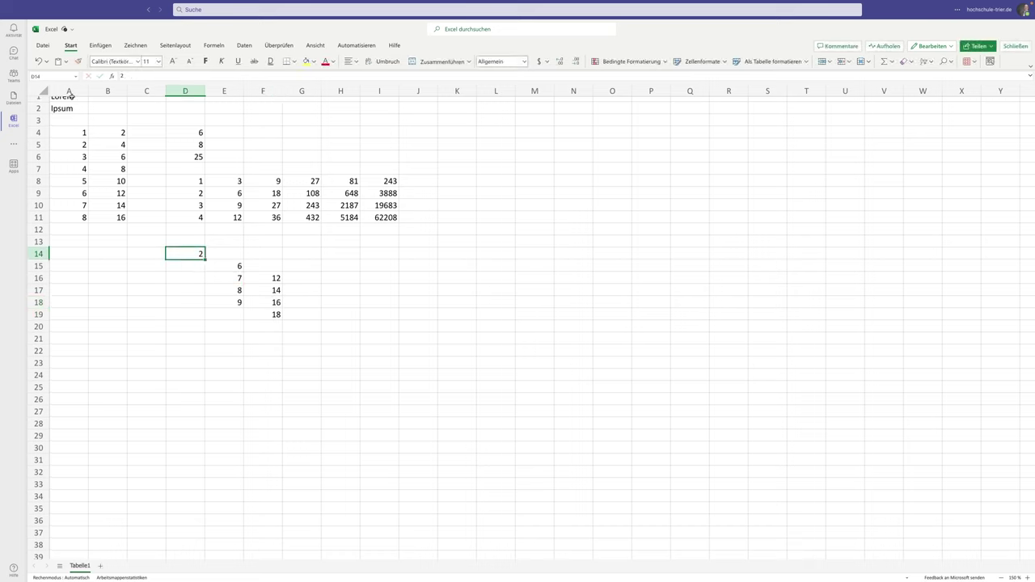
pyautogui.click(53, 76)
pyautogui.press('BackSpace')
pyautogui.press('BackSpace')
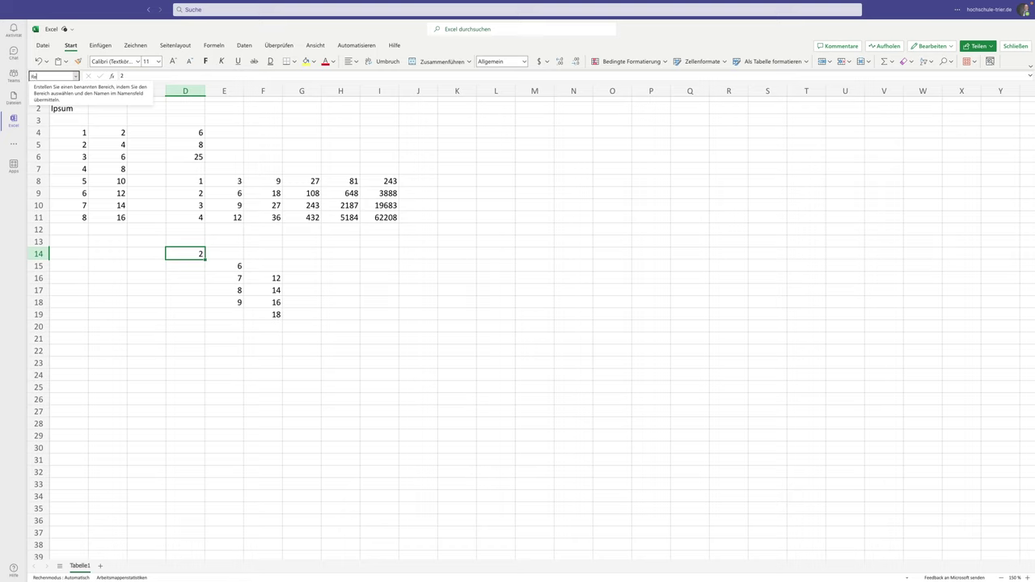
# Define the name REFERENZZAHL for D14 in the Name Box and reselect the cell
pyautogui.write('FEREN')
pyautogui.write('ZZAHL')
pyautogui.press('Return')
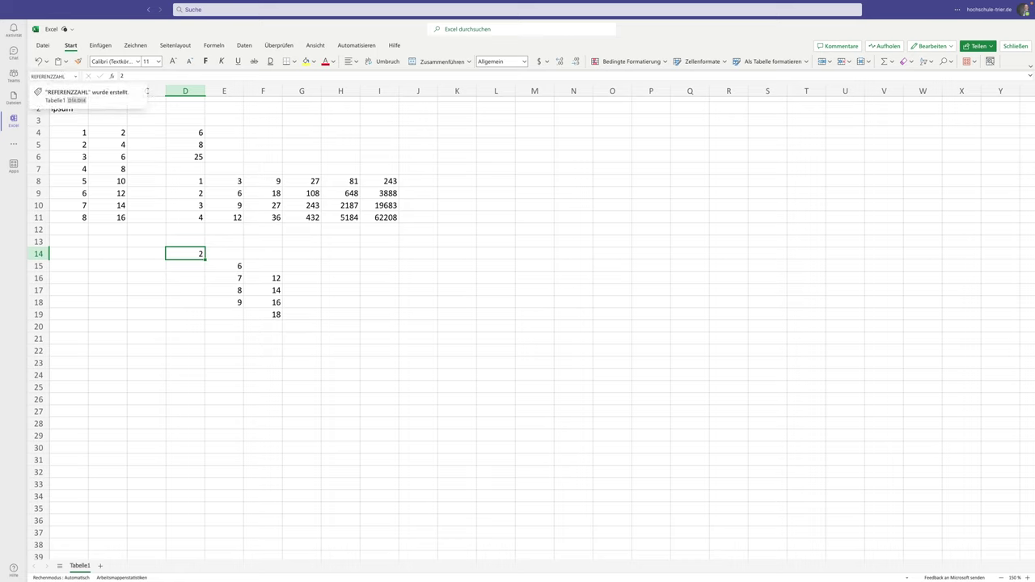
pyautogui.click(147, 227)
pyautogui.click(185, 251)
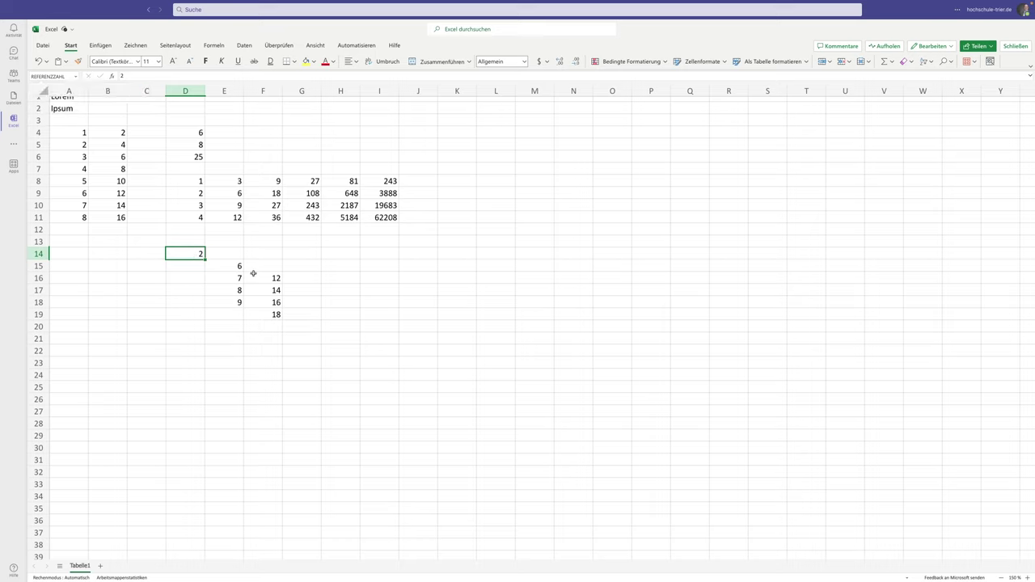
pyautogui.click(339, 253)
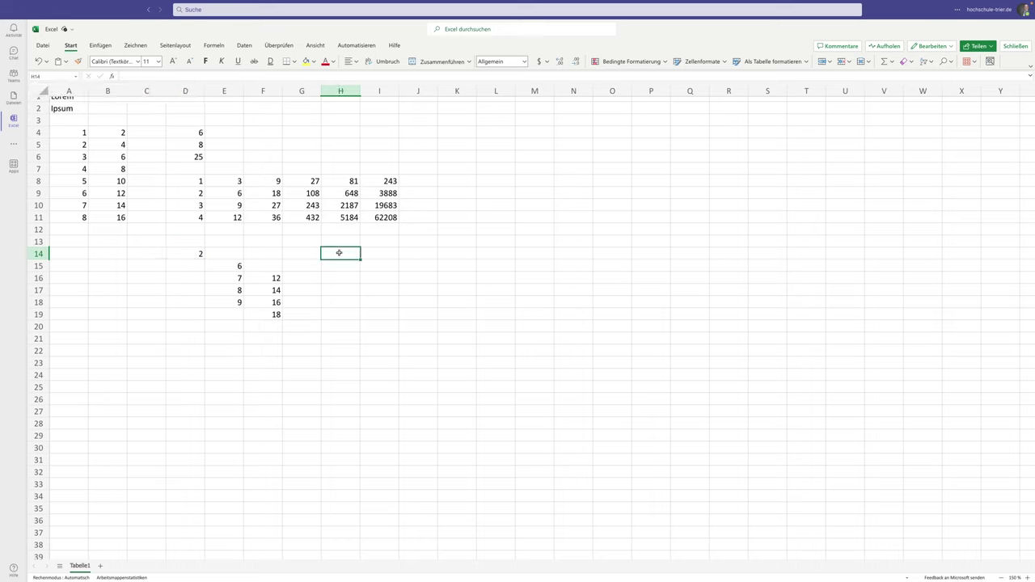
# Enter 5 in H14 and start an I14 formula multiplying H14 by D14
pyautogui.write('5')
pyautogui.press('Tab')
pyautogui.write('=')
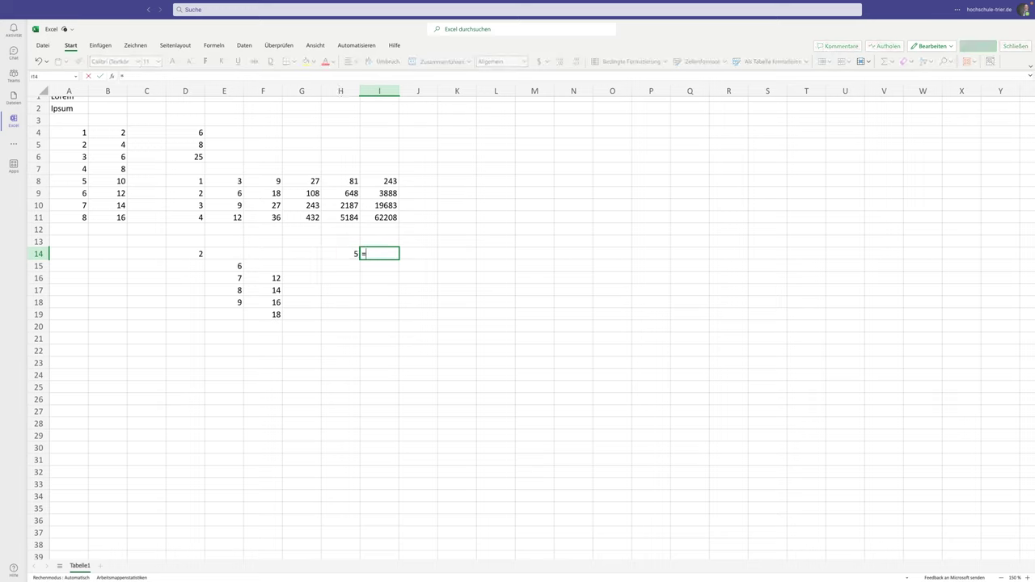
pyautogui.click(339, 254)
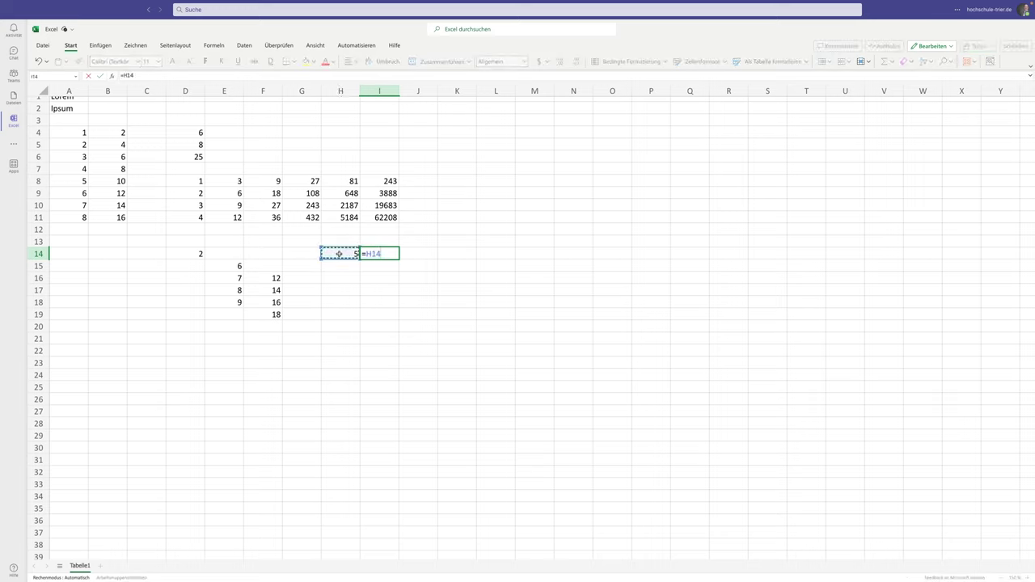
pyautogui.write('*')
pyautogui.click(189, 253)
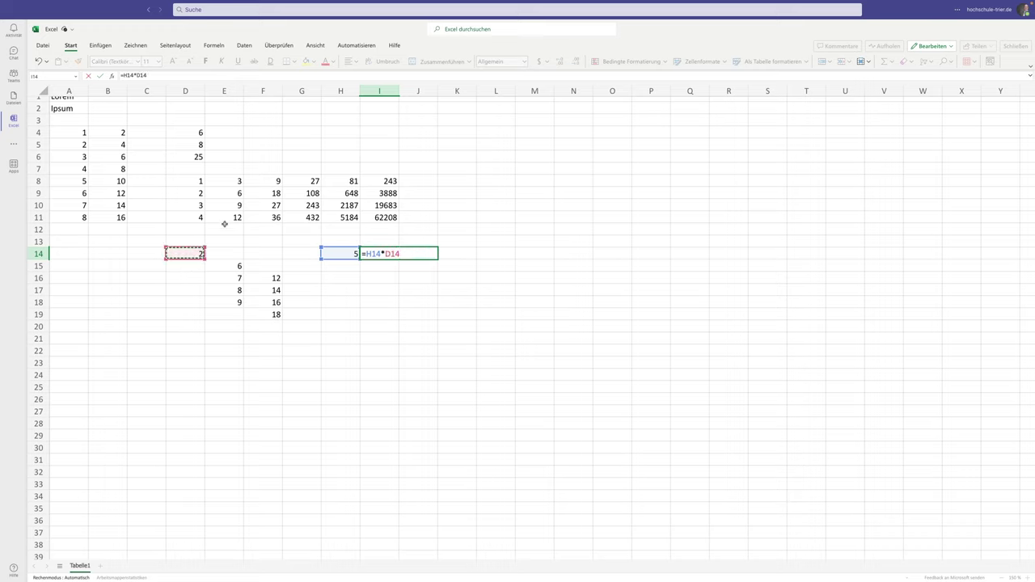
# Replace D14 with the named cell REFERENZZAHL so I14 reads =H14*REFERENZZAHL, showing 10
pyautogui.click(76, 76)
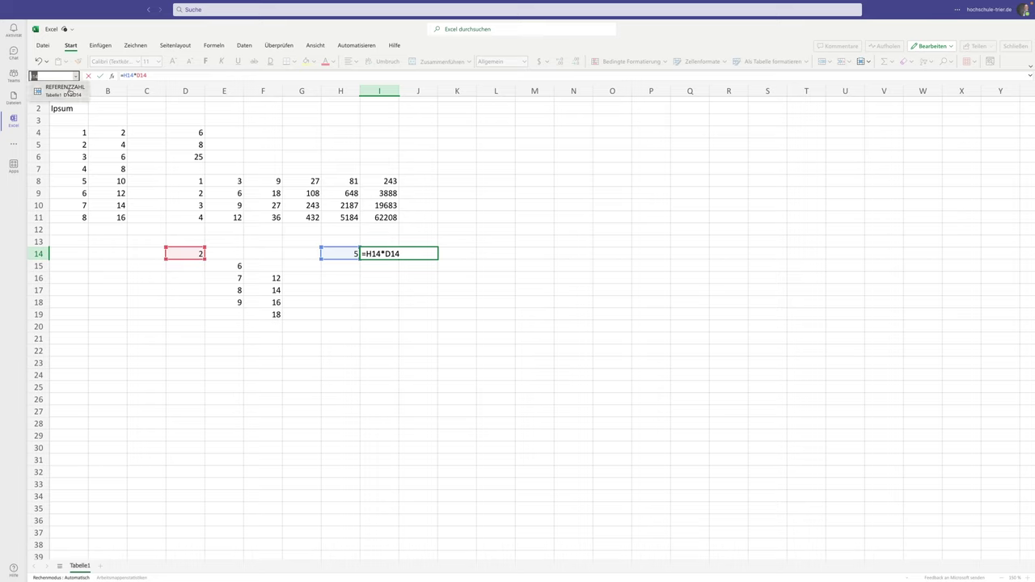
pyautogui.click(69, 89)
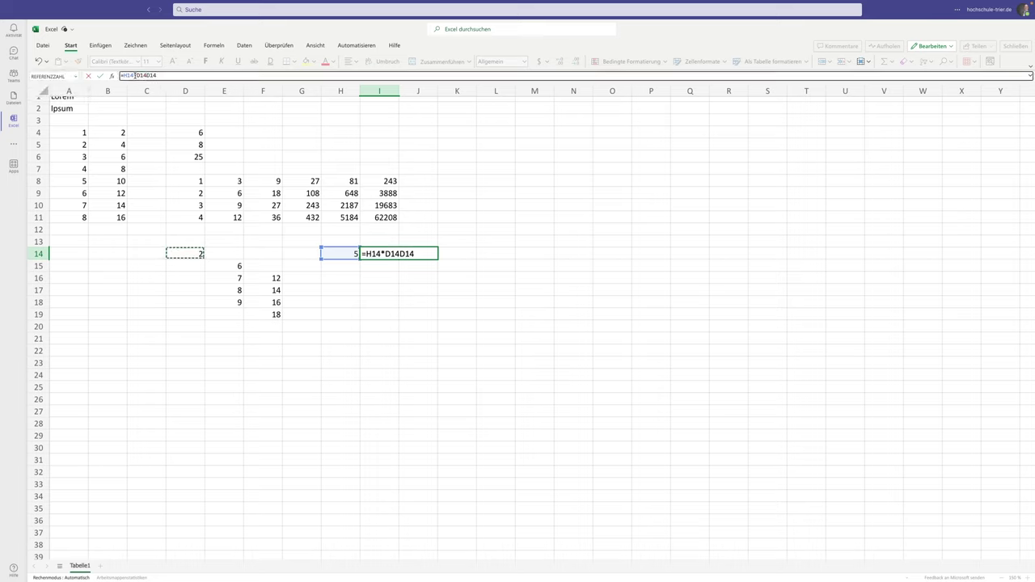
pyautogui.moveTo(134, 75); pyautogui.dragTo(170, 75)
pyautogui.write('RE')
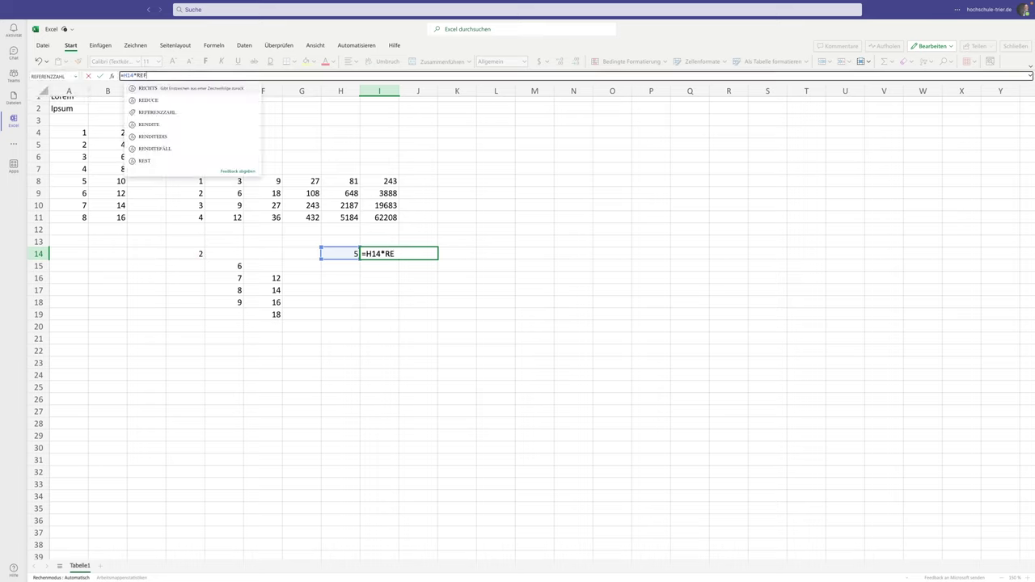
pyautogui.write('FE')
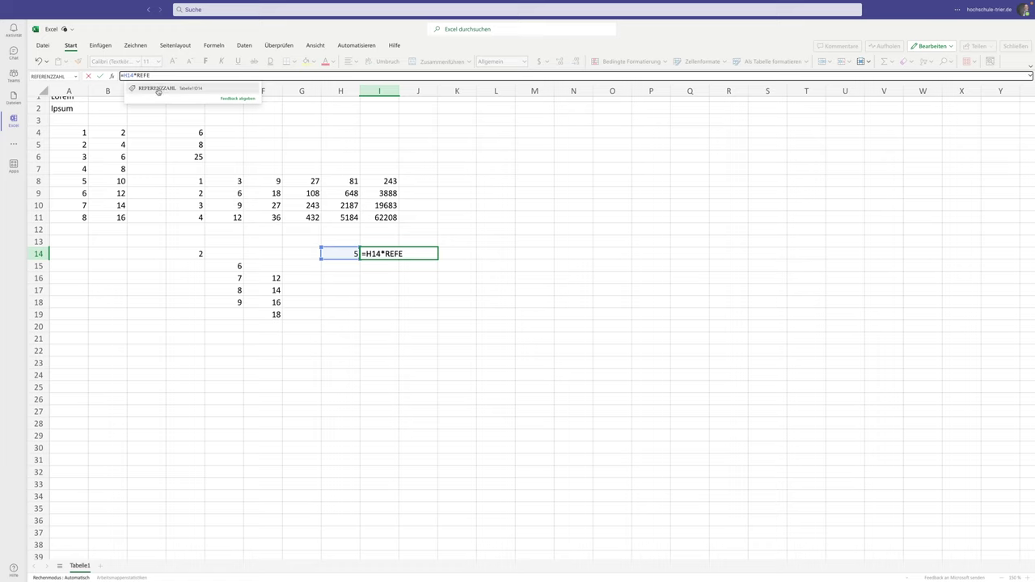
pyautogui.click(159, 87)
pyautogui.hotkey('ctrl', 'Return')
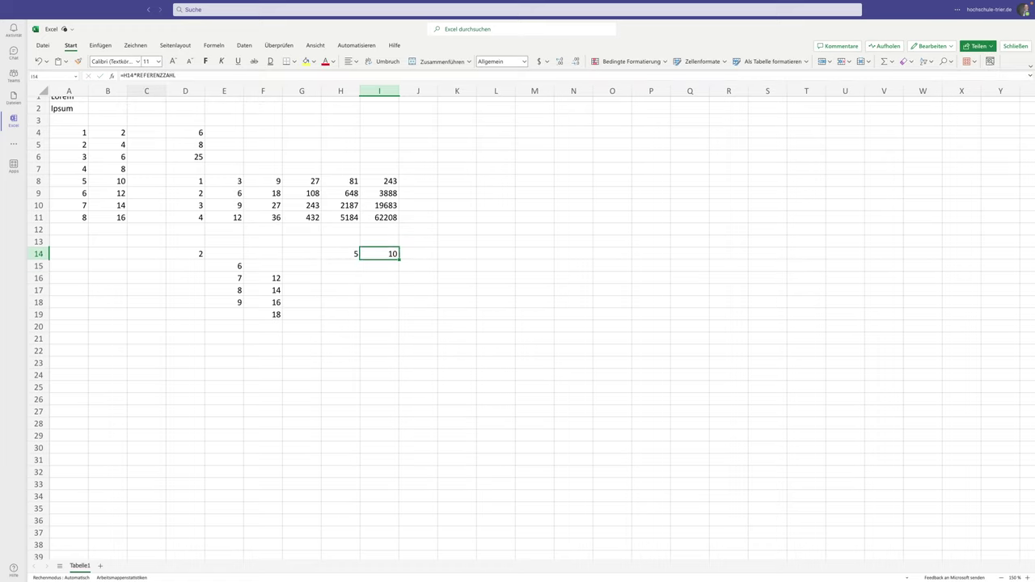
pyautogui.click(348, 265)
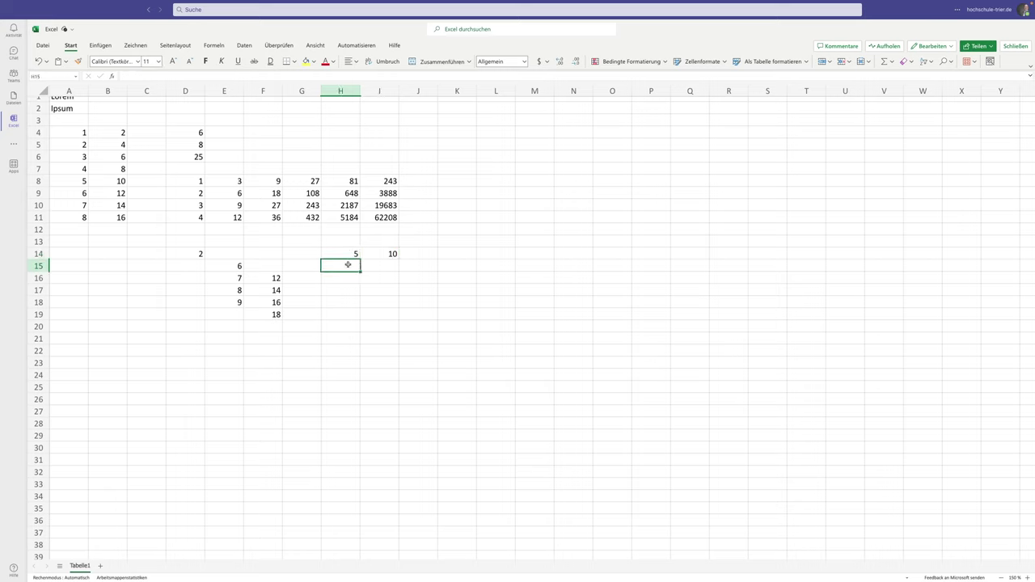
# Enter the values 10, 15 and 20 in H15:H17
pyautogui.write('10')
pyautogui.press('Return')
pyautogui.write('15')
pyautogui.press('Return')
pyautogui.write('20')
pyautogui.press('Return')
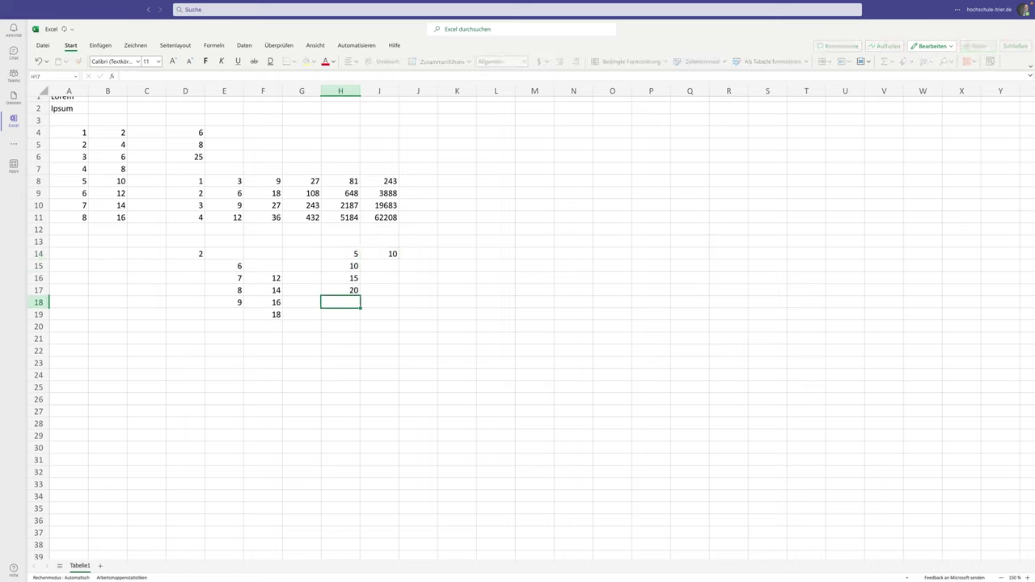
# Fill the I14 formula down to I17 and check that I17 computes =H17*REFERENZZAHL
pyautogui.click(390, 251)
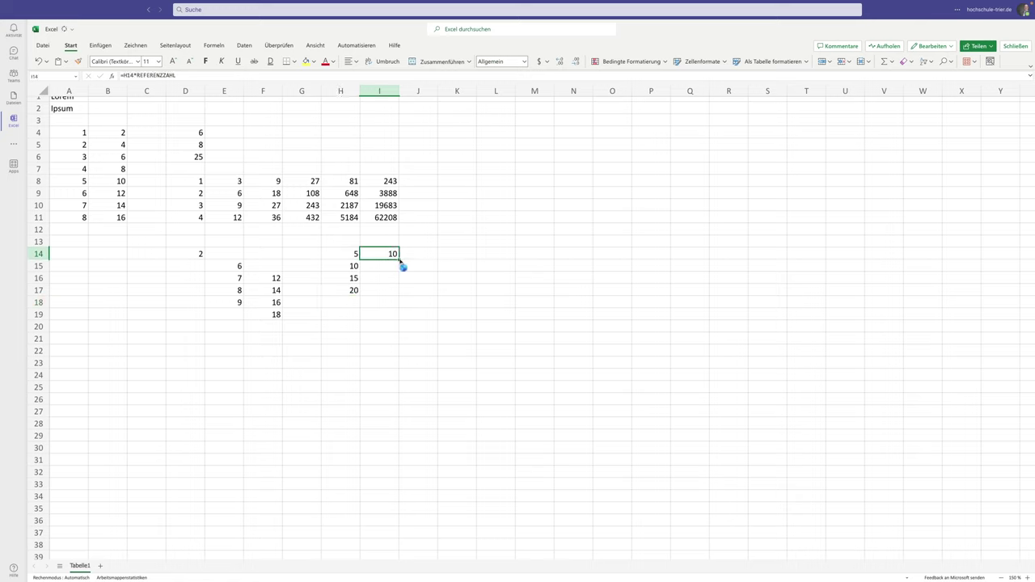
pyautogui.doubleClick(400, 260)
pyautogui.click(392, 288)
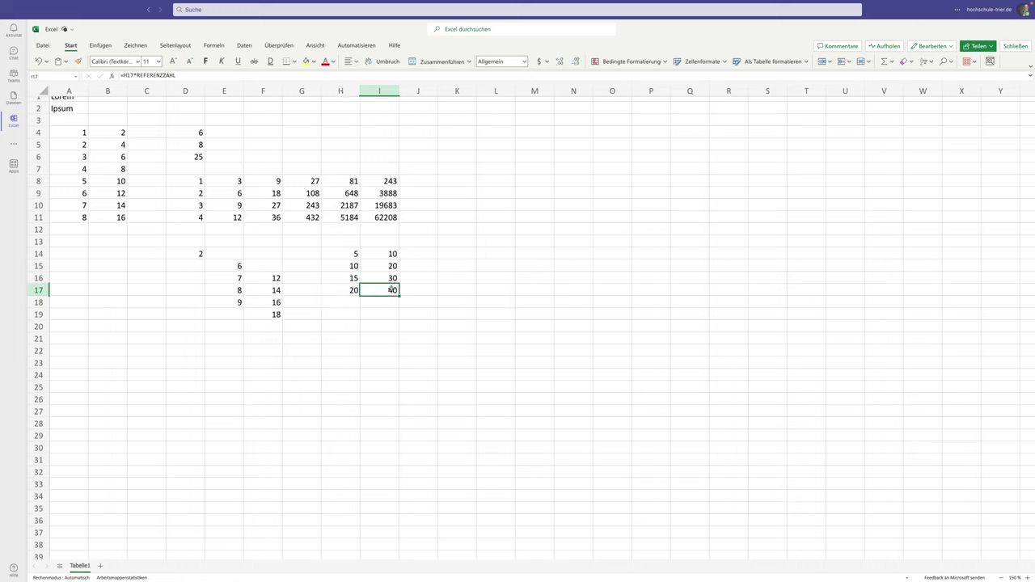
pyautogui.doubleClick(391, 289)
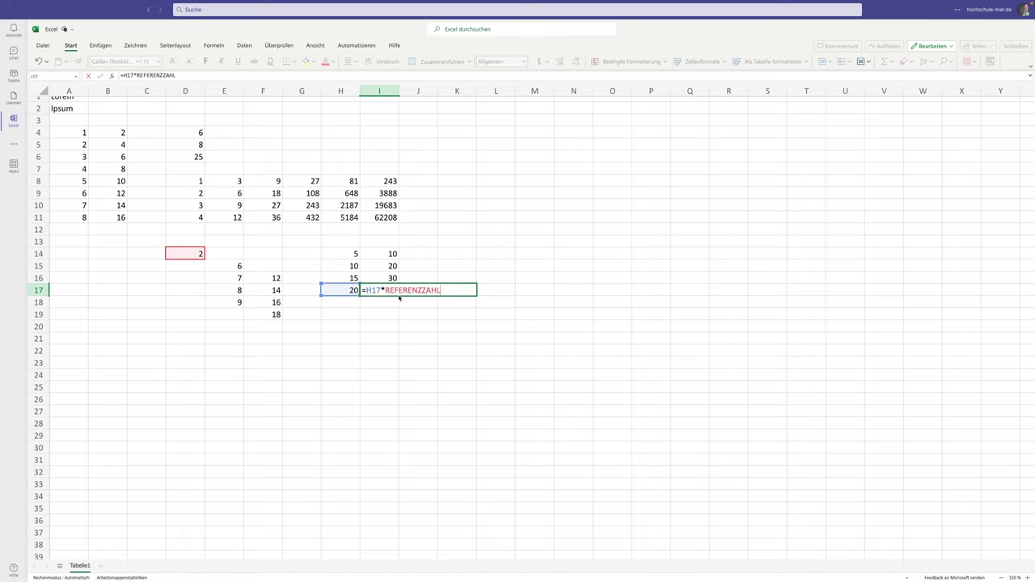
pyautogui.press('Return')
pyautogui.click(399, 290)
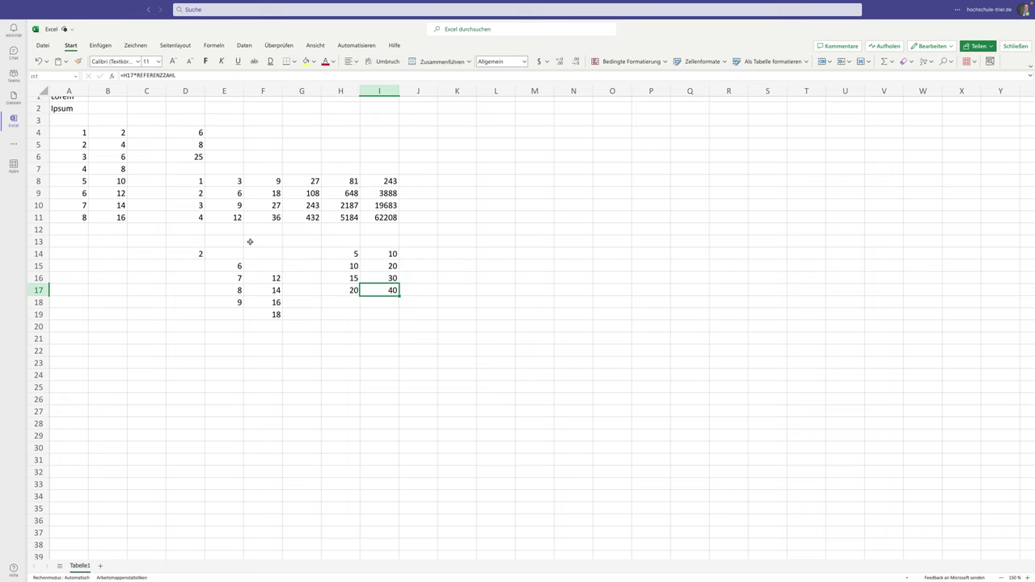
pyautogui.scroll(1, 250, 241)
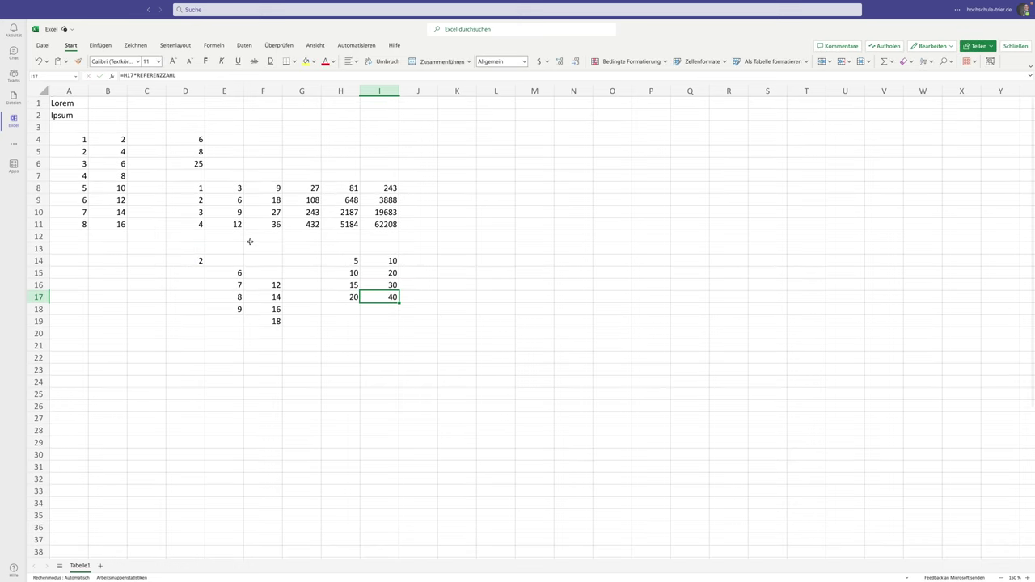